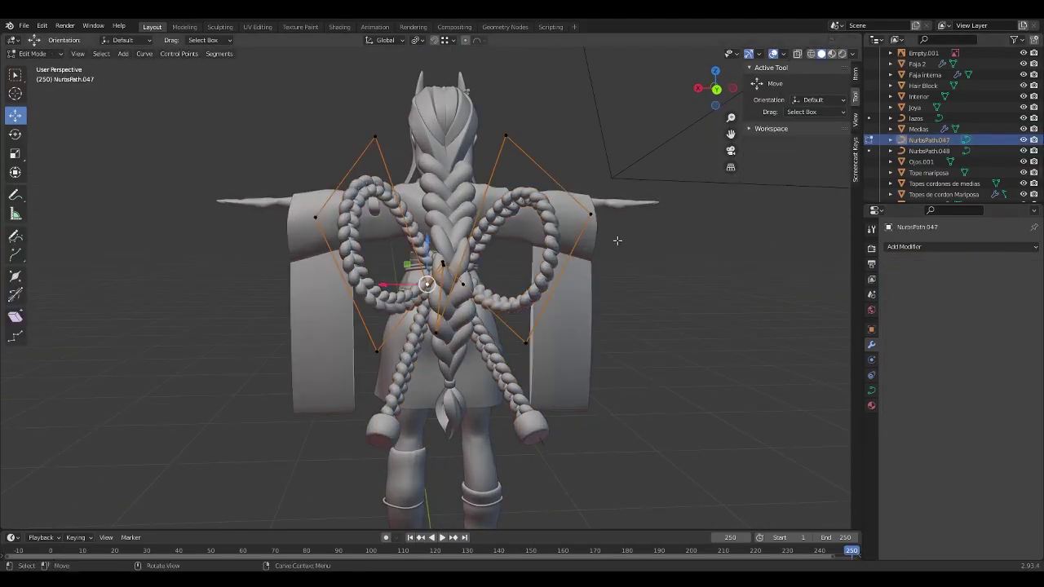
- Try several new positions for the selected control point of the cord bow curve behind the character's back
scroll(490, 233, "up", 3)
key("g")
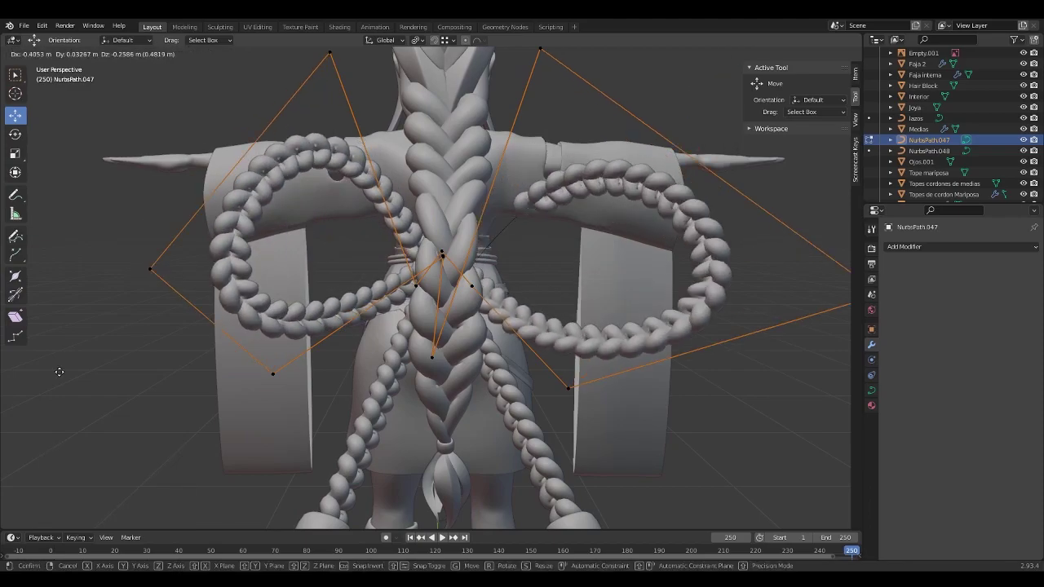
left_click(60, 372)
middle_click_drag(59, 372, 335, 238)
key("g")
left_click(35, 147)
middle_click_drag(35, 147, 457, 269)
key("g")
left_click(538, 209)
middle_click_drag(538, 210, 833, 142)
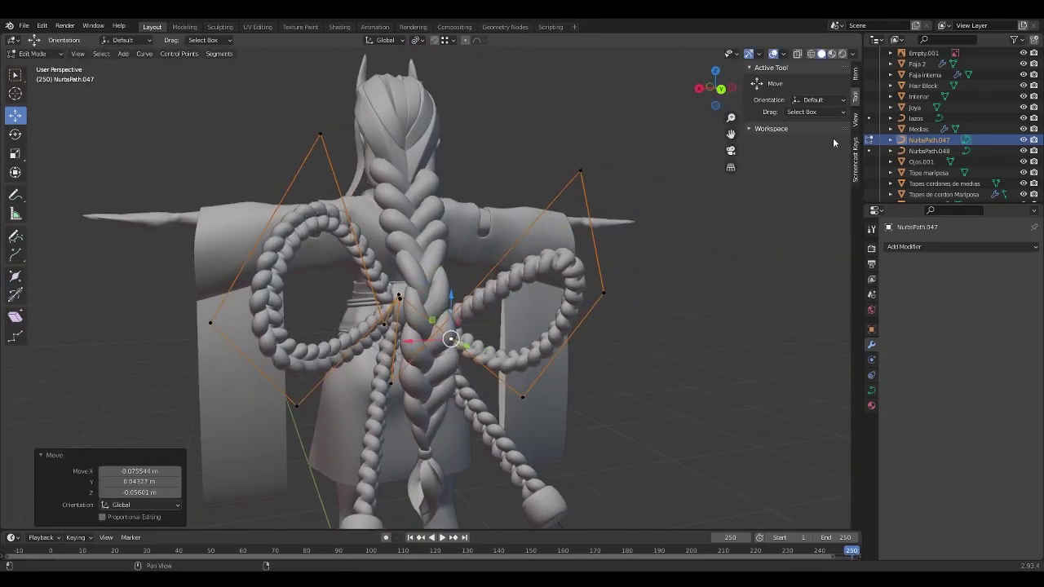
- Undo the recent control point moves on the cord bow curve
left_click(854, 159)
left_click(756, 68)
left_click(750, 68)
key("ctrl+z")
key("ctrl+z")
key("ctrl+z")
key("ctrl+z")
key("ctrl+z")
key("ctrl+z")
key("ctrl+z")
key("ctrl+z")
key("ctrl+z")
key("ctrl+z")
key("ctrl+z")
key("ctrl+z")
key("ctrl+z")
- Save the character file
middle_click_drag(690, 282, 521, 245)
scroll(531, 361, "up", 2)
scroll(408, 273, "down", 3)
key("ctrl+s")
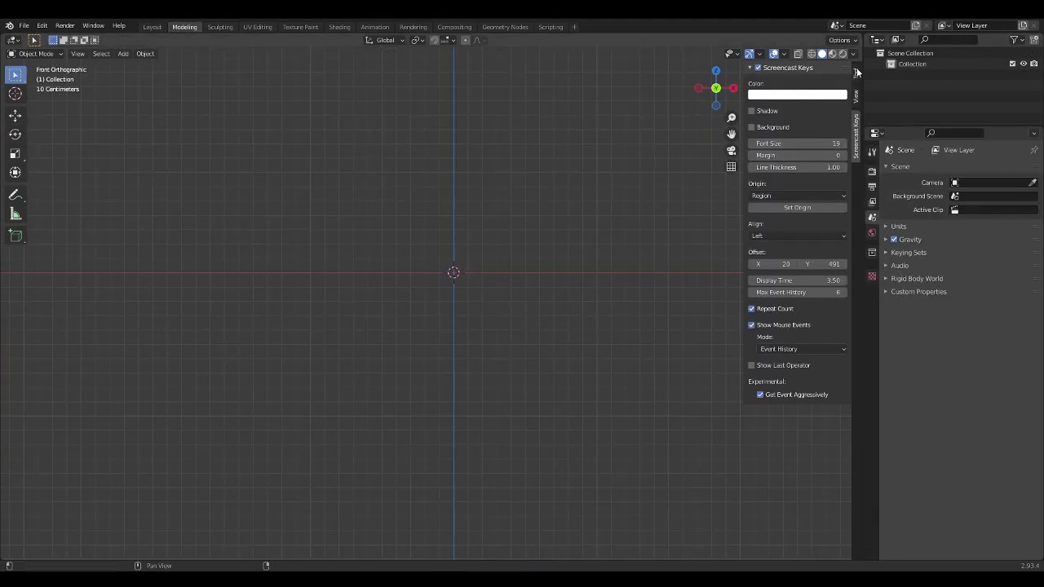
- Add a plane mesh at the world origin of the empty scene
left_click(856, 73)
scroll(445, 238, "down", 1)
scroll(445, 238, "up", 1)
key("shift+a")
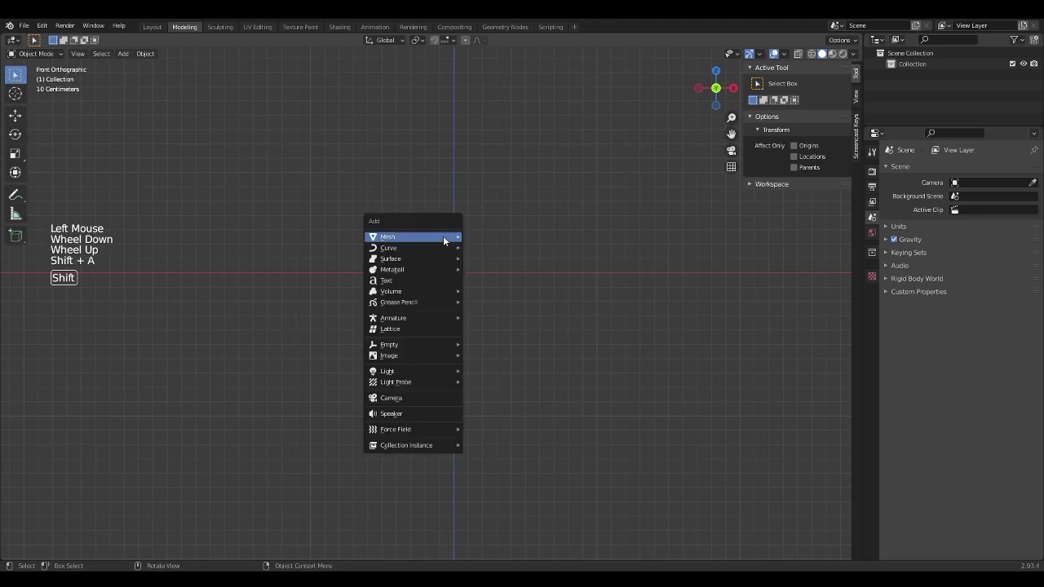
mouse_move(443, 236)
left_click(517, 237)
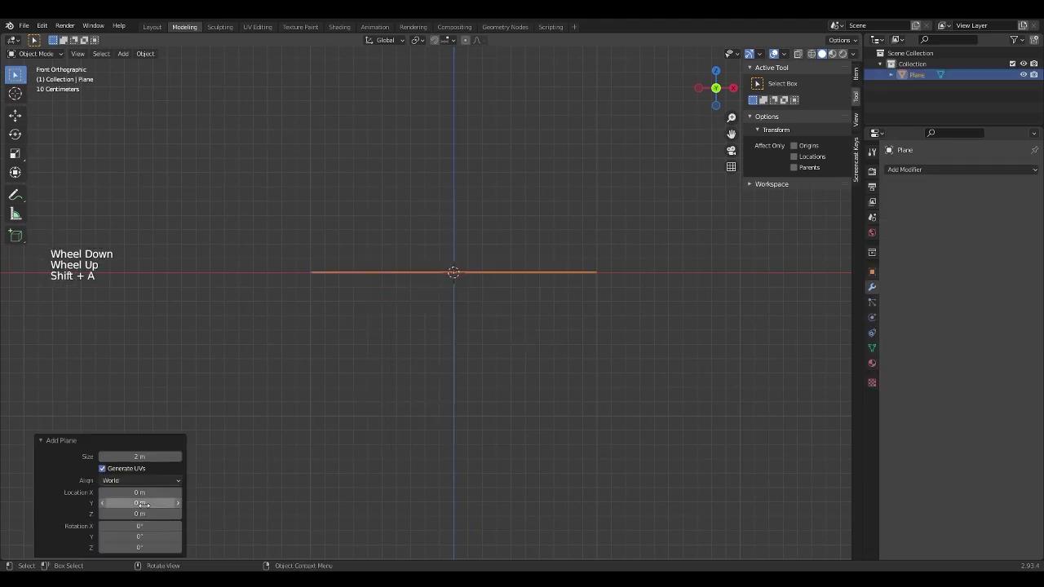
- Try rotating the new plane 90° about the Y axis and reset it
left_click(145, 536)
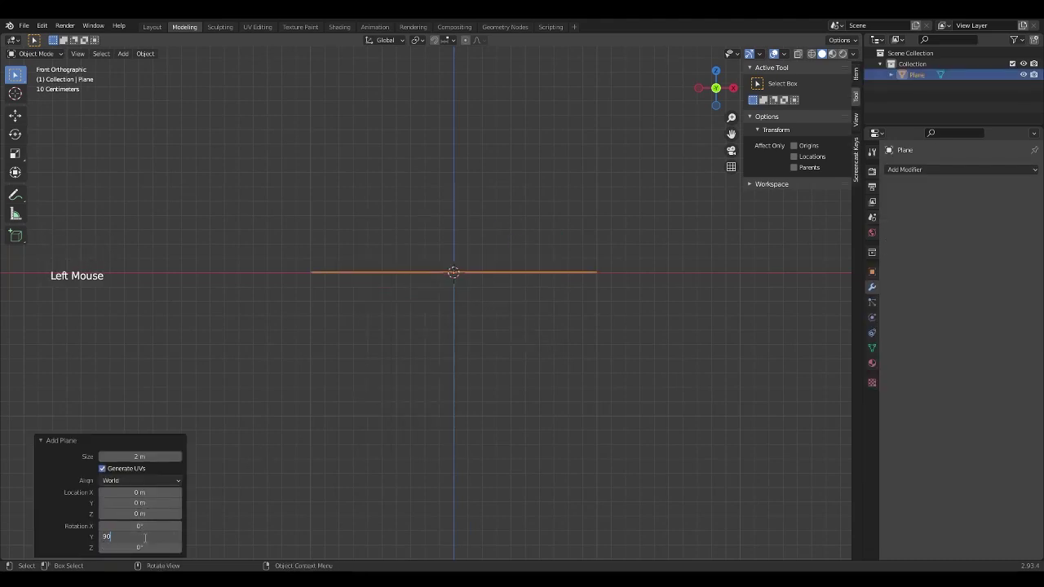
type("90")
key("Return")
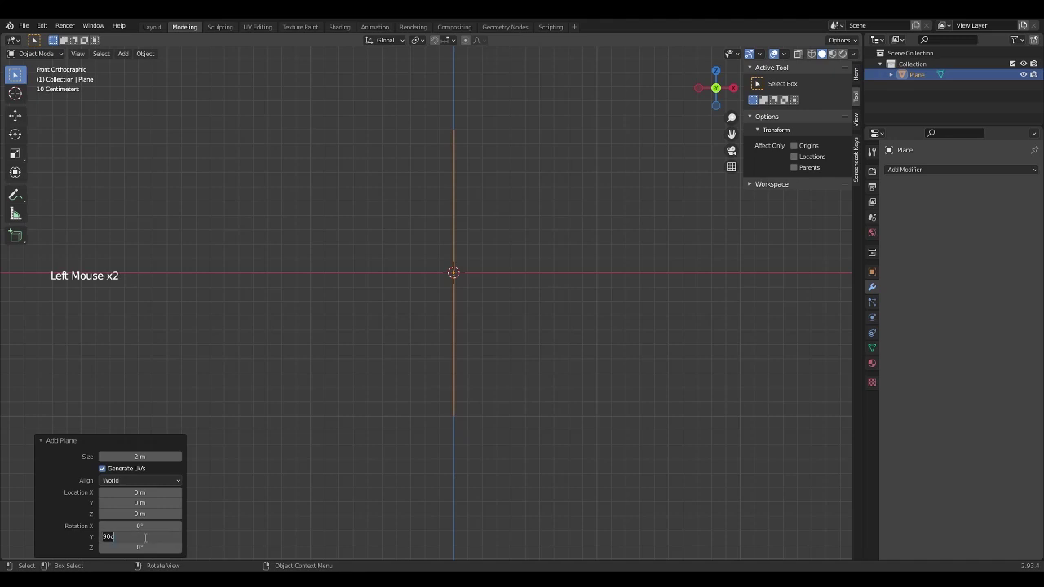
key("Return")
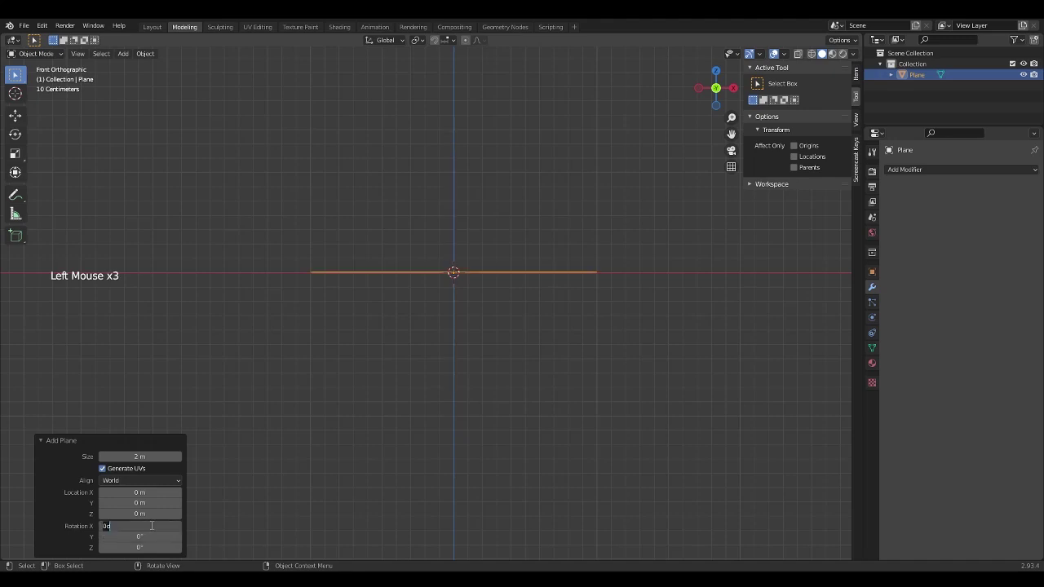
- Set the new plane's X rotation to 90° so that it faces the front view
left_click(151, 526)
type("90")
key("Return")
- Subdivide the plane once in Edit Mode and delete every edge except the right half of its top edge
left_click(459, 233)
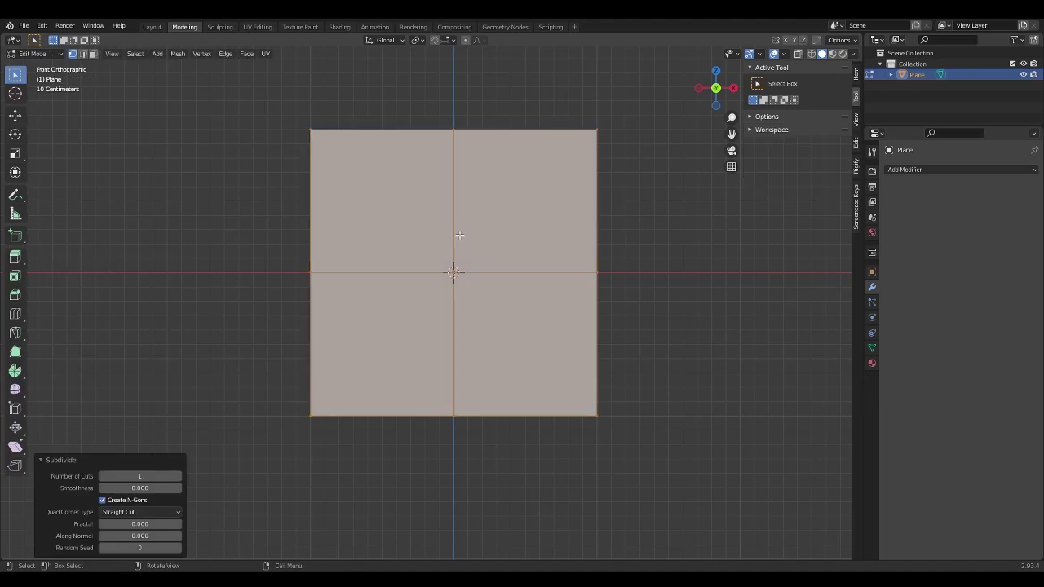
key("2")
left_click(411, 235)
left_click(318, 208, "shift")
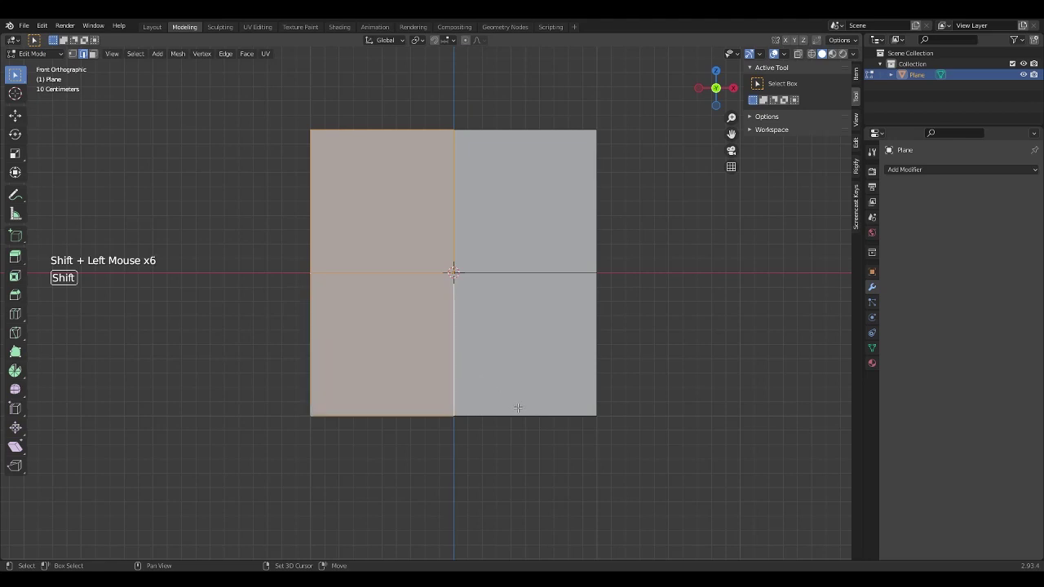
left_click(595, 208, "shift")
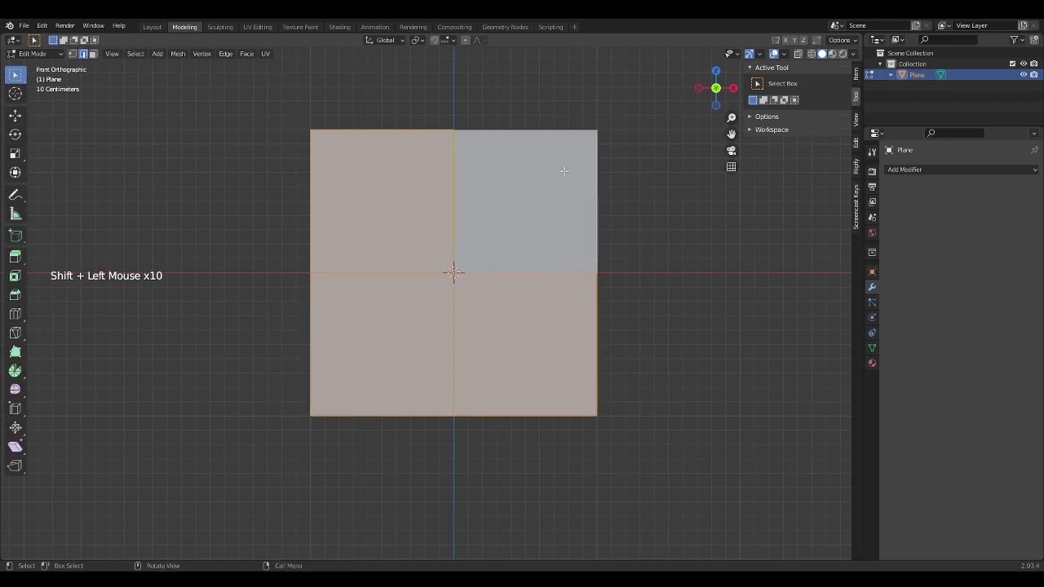
key("x")
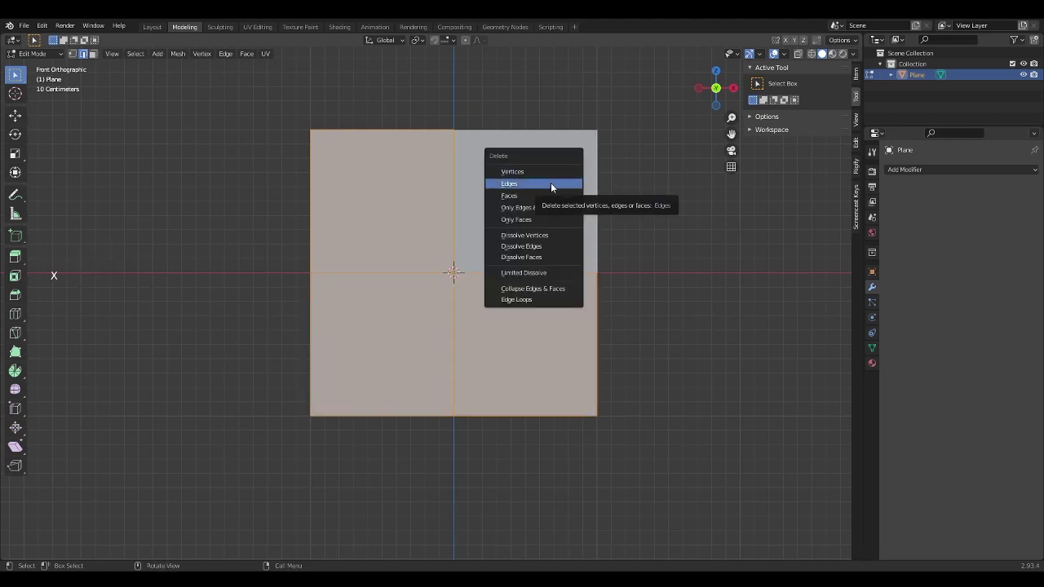
left_click(522, 185)
- Move the remaining edge straight down about 1 m along Z onto the X axis
middle_click_drag(523, 186, 497, 251, "shift")
key("a")
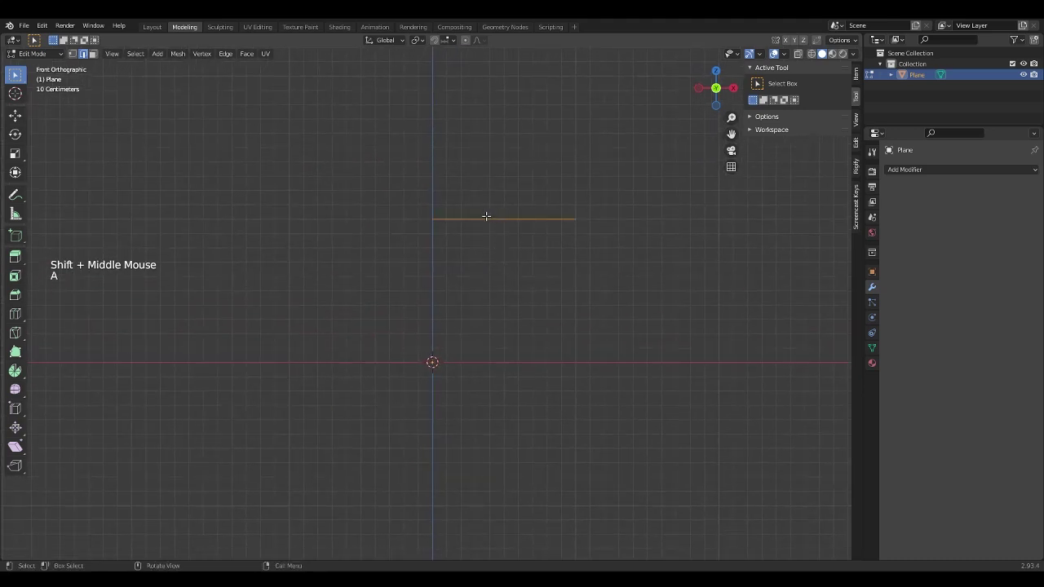
left_click(15, 116)
key("1")
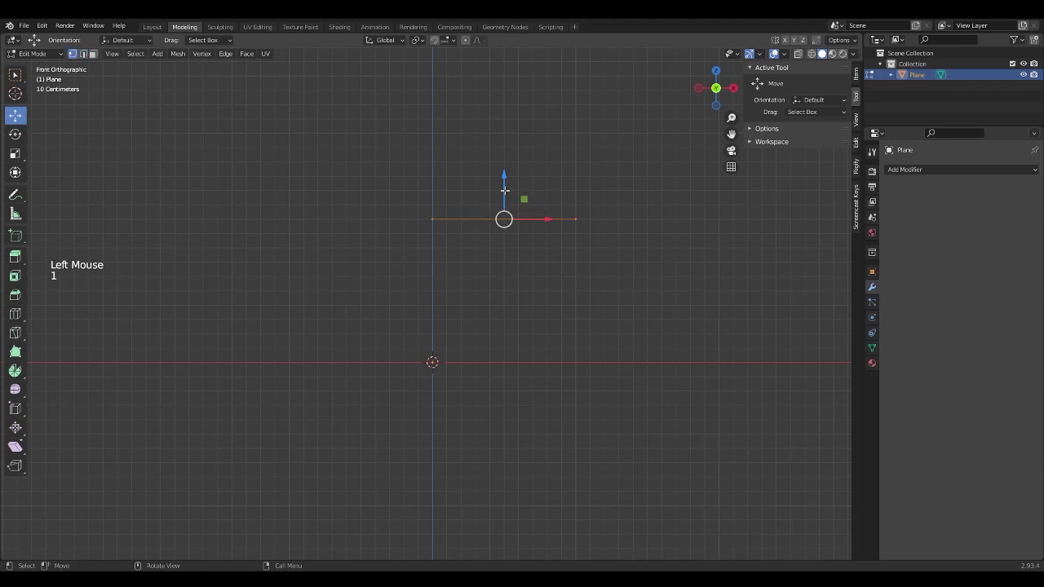
left_click_drag(503, 184, 507, 230)
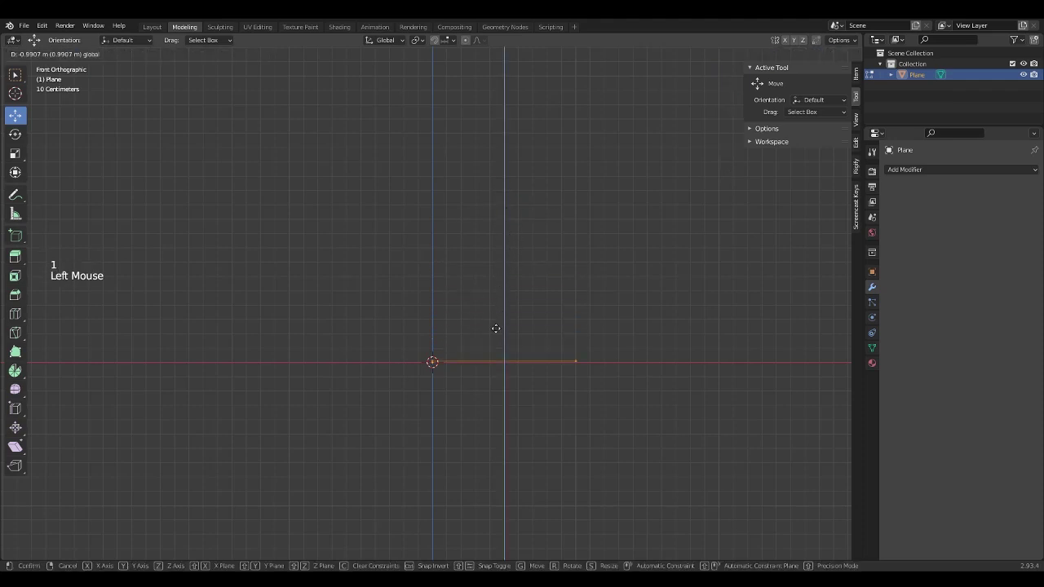
left_click_drag(495, 329, 519, 352)
- Divide the edge with three evenly spaced loop cuts and select the vertex nearest the origin among the new ones
scroll(519, 352, "up", 2)
key("ctrl+r")
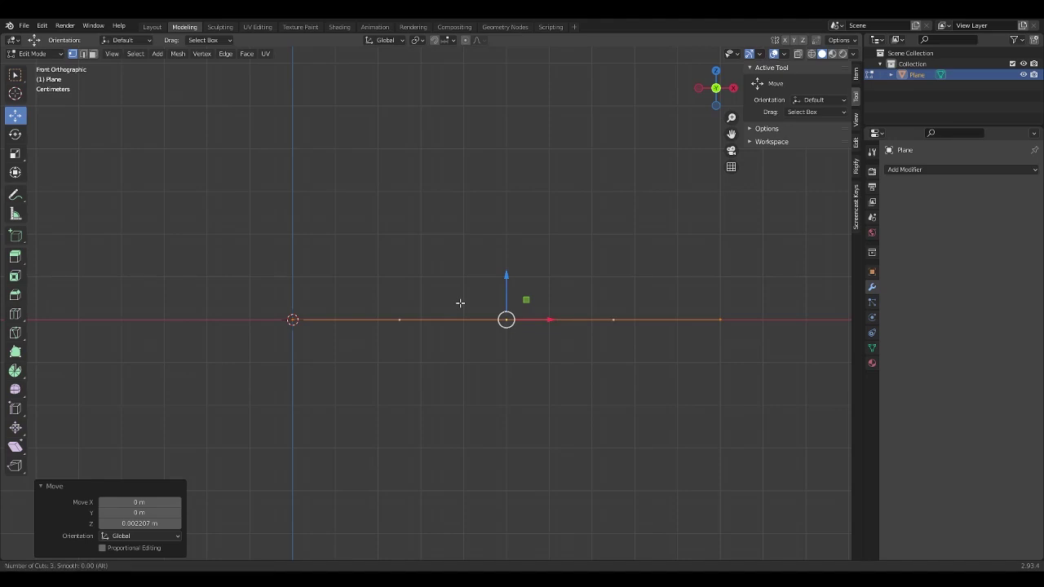
double_click(389, 315)
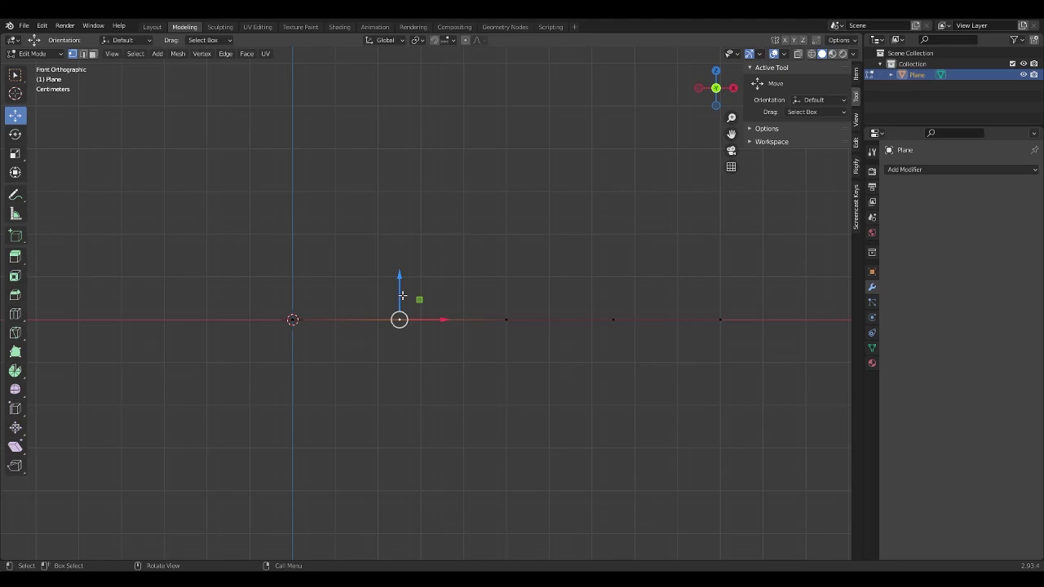
- From the top view, offset the second vertex to a local Z of 0.25 m
key("KP_7")
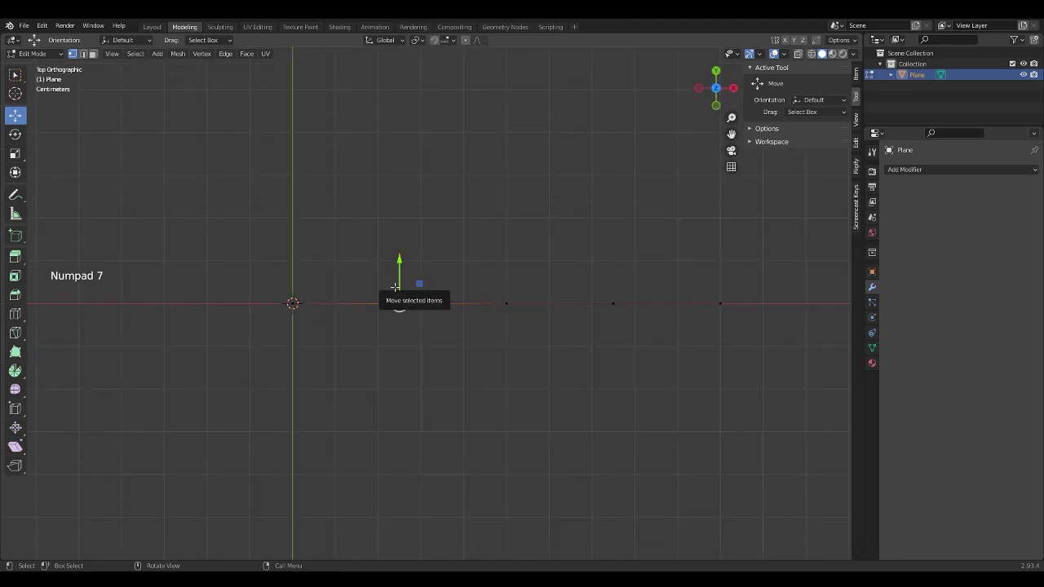
left_click_drag(401, 262, 401, 309)
left_click(856, 78)
left_click_drag(812, 116, 818, 115)
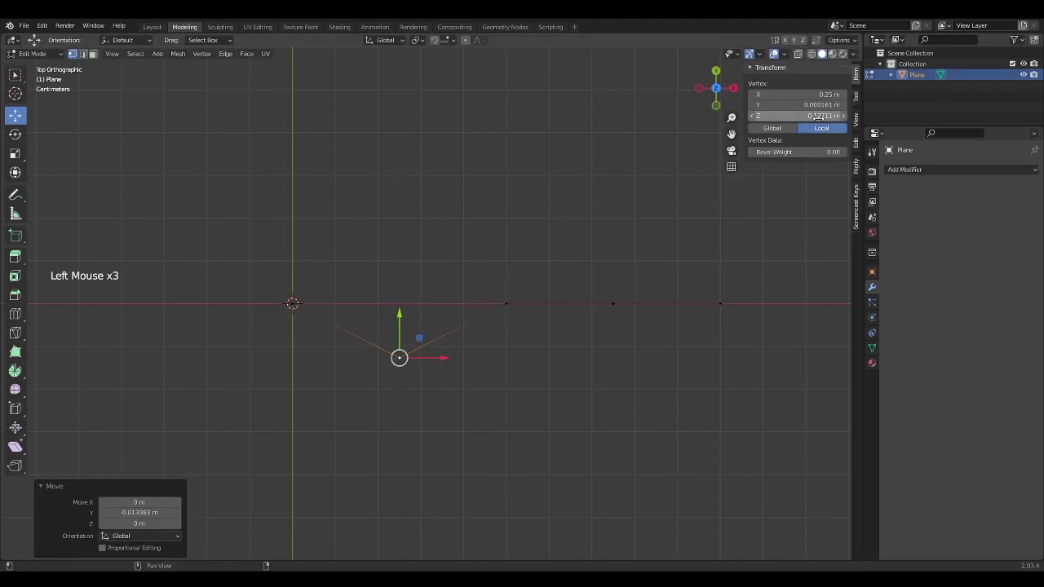
left_click(818, 116)
type("0")
key("Return")
- Set the fourth vertex's local Z to -0.25 m to form the zigzag's opposite peak
left_click(612, 303)
left_click(825, 115)
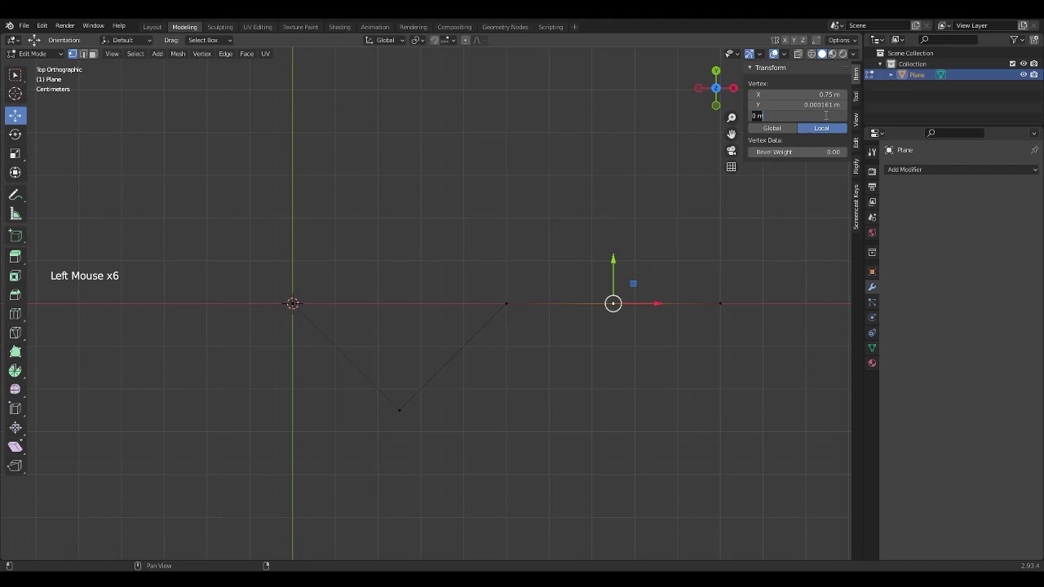
type("-0.2")
key("Return")
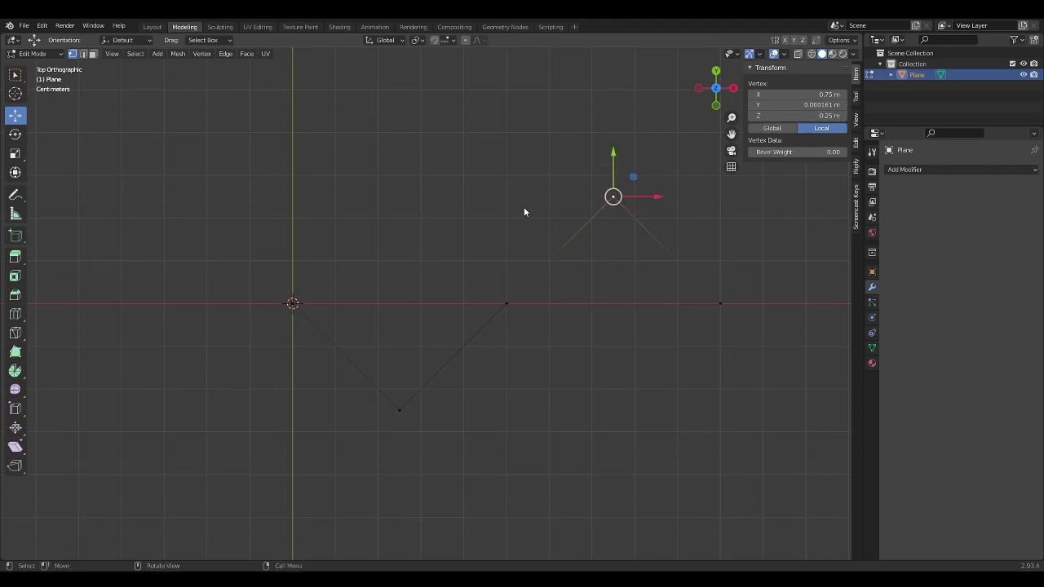
left_click(510, 275)
left_click(795, 421)
left_click_drag(769, 414, 248, 161)
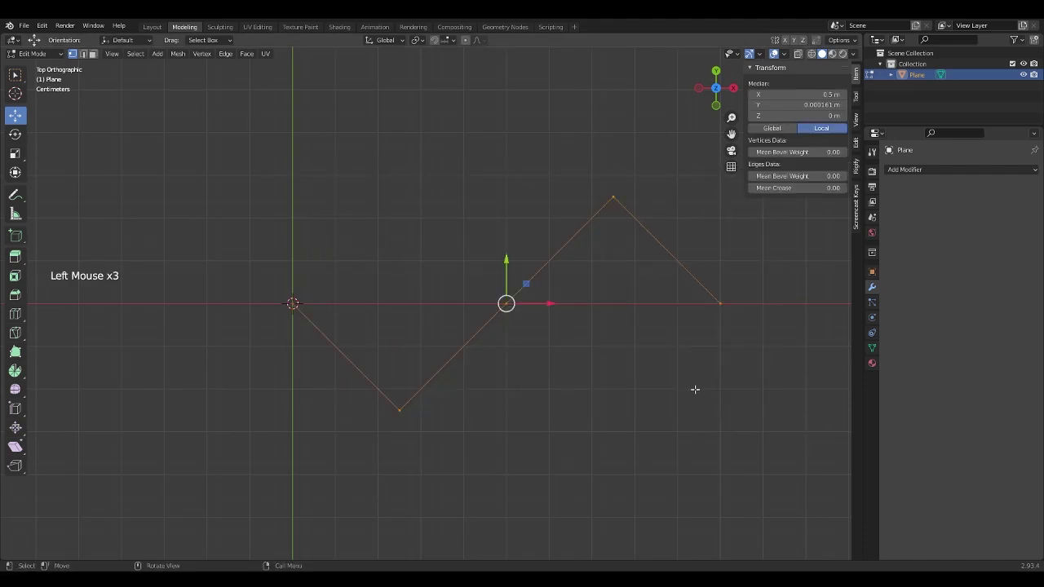
left_click_drag(694, 389, 193, 78)
left_click(476, 330)
left_click(502, 309)
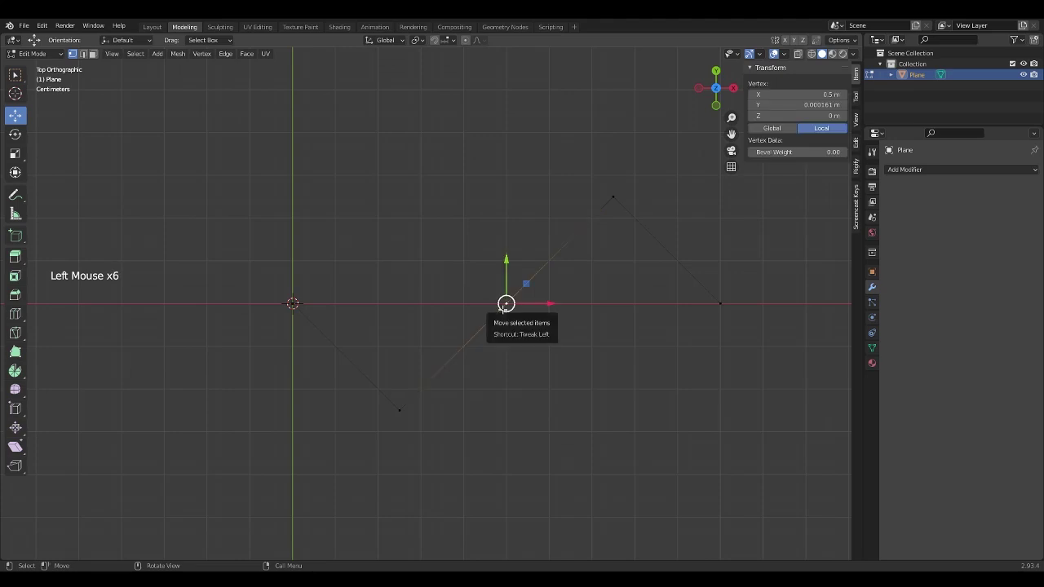
- Subdivide the entire zigzag line once
key("a")
right_click(502, 309)
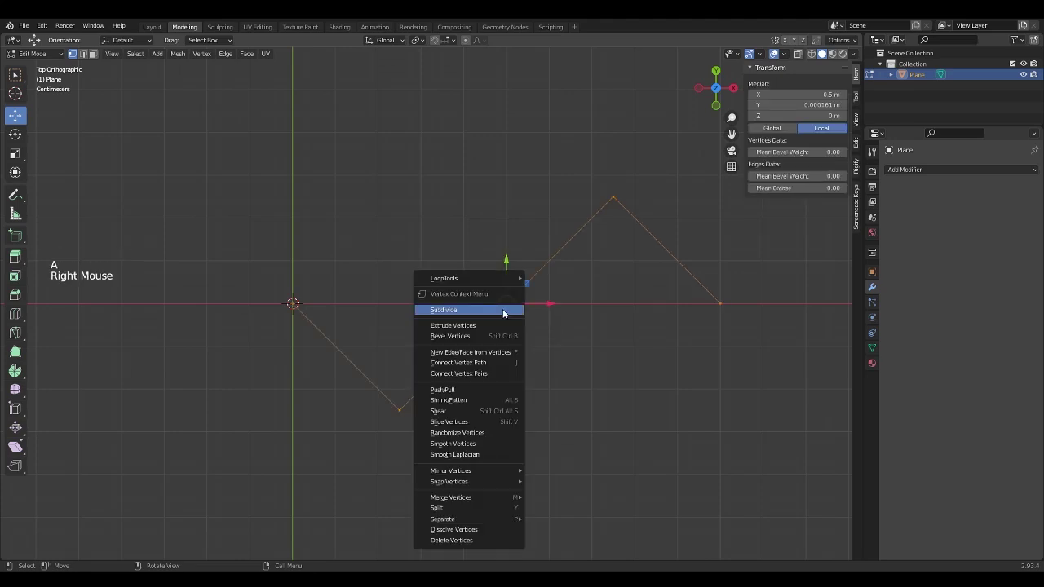
left_click(502, 309)
- Raise both zigzag peak vertices and the midpoint vertex following each peak about 0.19 m along Z
left_click(601, 219)
left_click(667, 249)
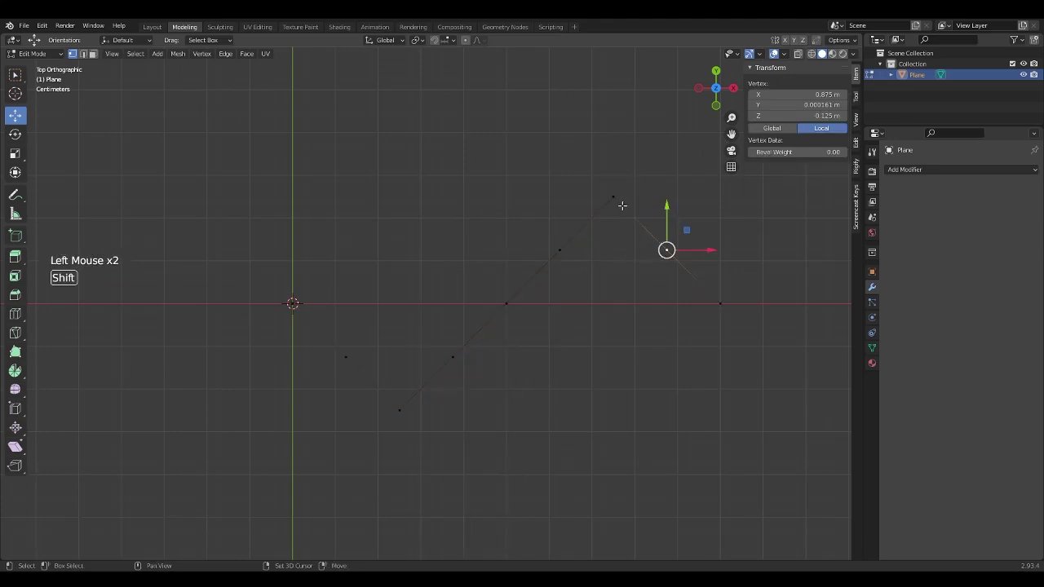
left_click(613, 197, "shift")
left_click(452, 356, "shift")
left_click(399, 410, "shift")
key("KP_1")
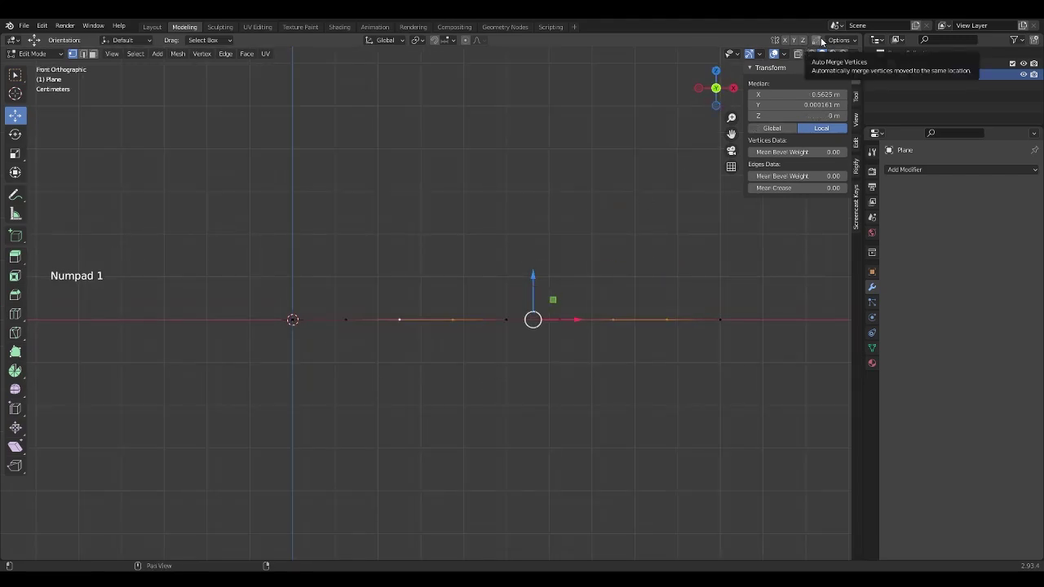
left_click_drag(531, 281, 524, 200)
key("KP_7")
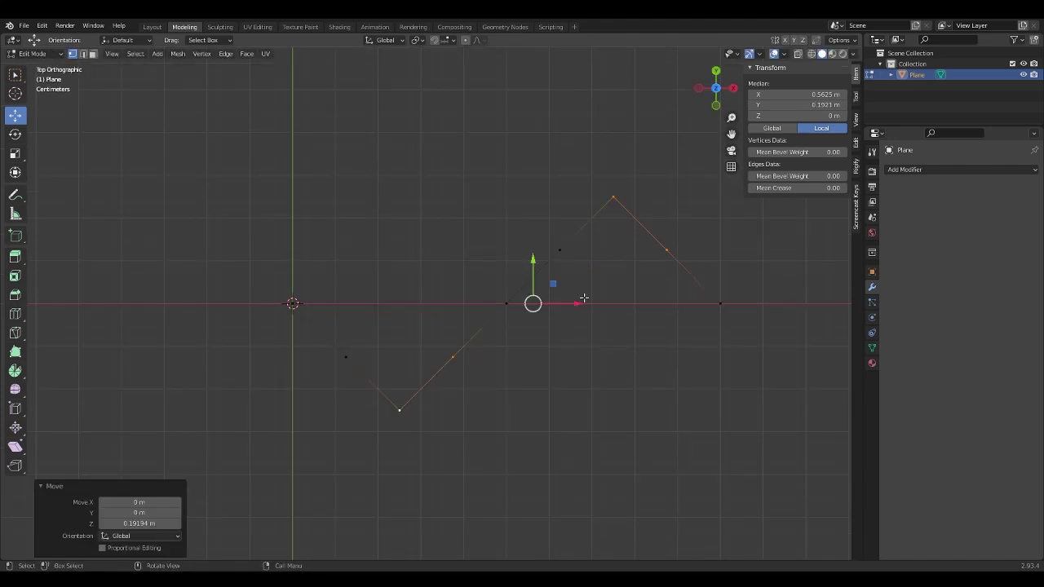
middle_click_drag(590, 306, 608, 162)
- Select the whole zigzag line and add an Array modifier to it
key("a")
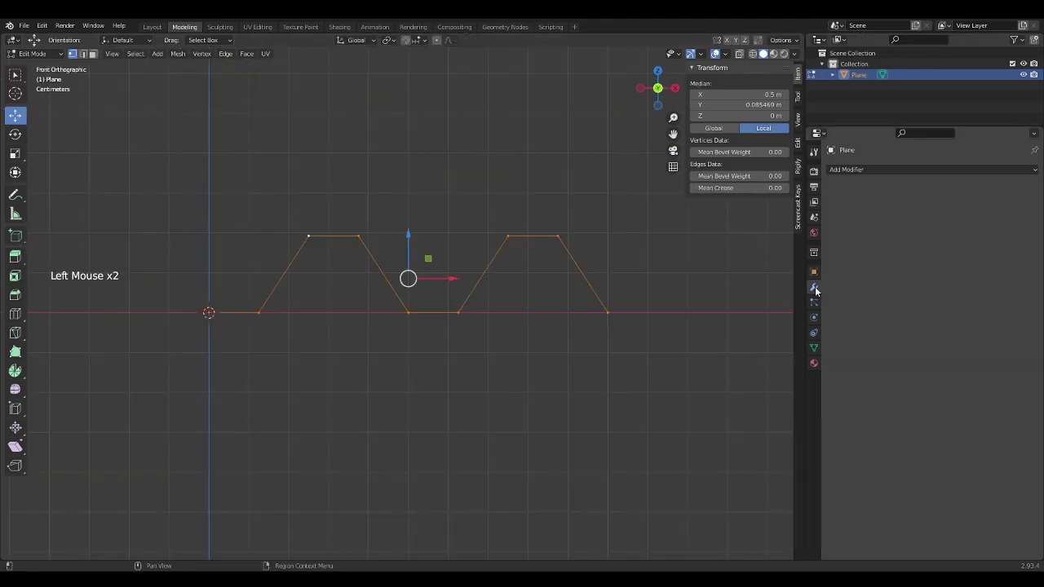
left_click(882, 171)
left_click(817, 200)
middle_click_drag(680, 238, 645, 247, "shift")
scroll(577, 249, "down", 3)
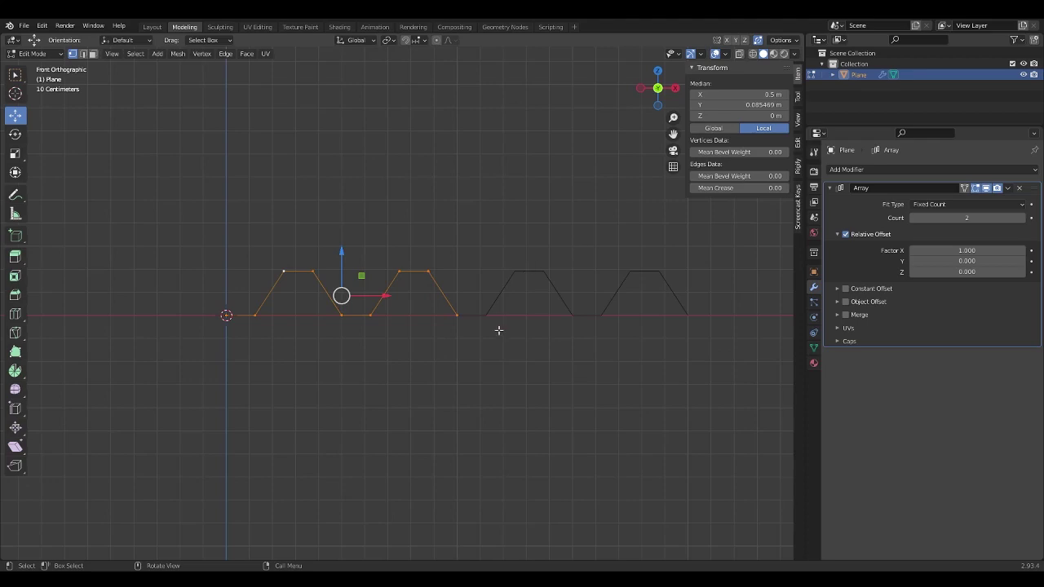
- Set the Array modifier's count to 11 to extend the zigzag along the X axis
middle_click_drag(488, 331, 465, 335)
key("KP_7")
scroll(476, 331, "down", 5)
scroll(476, 331, "up", 2)
left_click_drag(962, 218, 1011, 218)
scroll(546, 292, "down", 4)
scroll(541, 291, "up", 3)
middle_click_drag(567, 295, 372, 278, "shift")
scroll(366, 278, "down", 2)
scroll(372, 277, "up", 2)
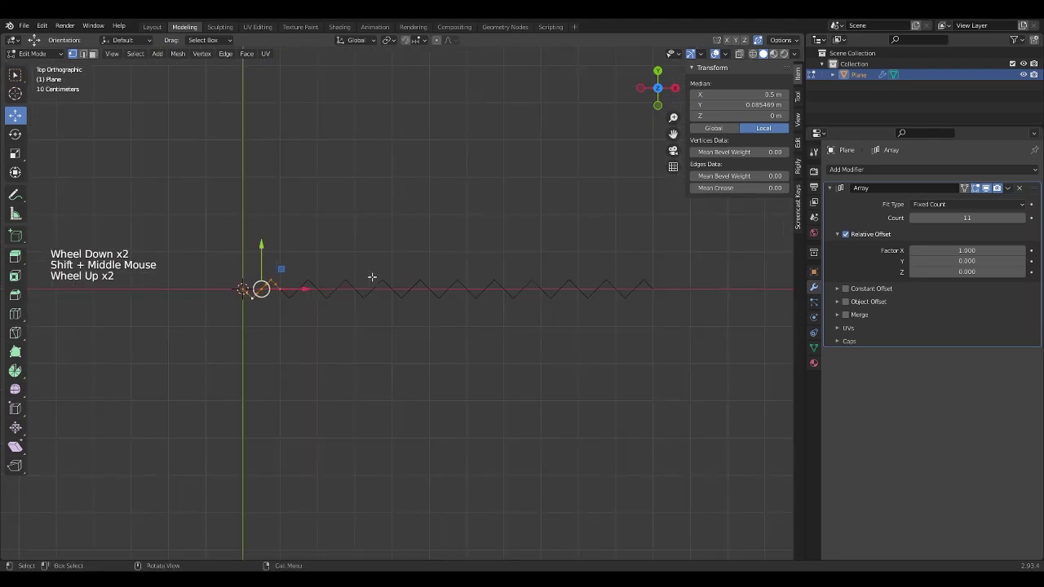
- Show the array's copies on the edit cage and add a second Array modifier
left_click(798, 97)
left_click(798, 75)
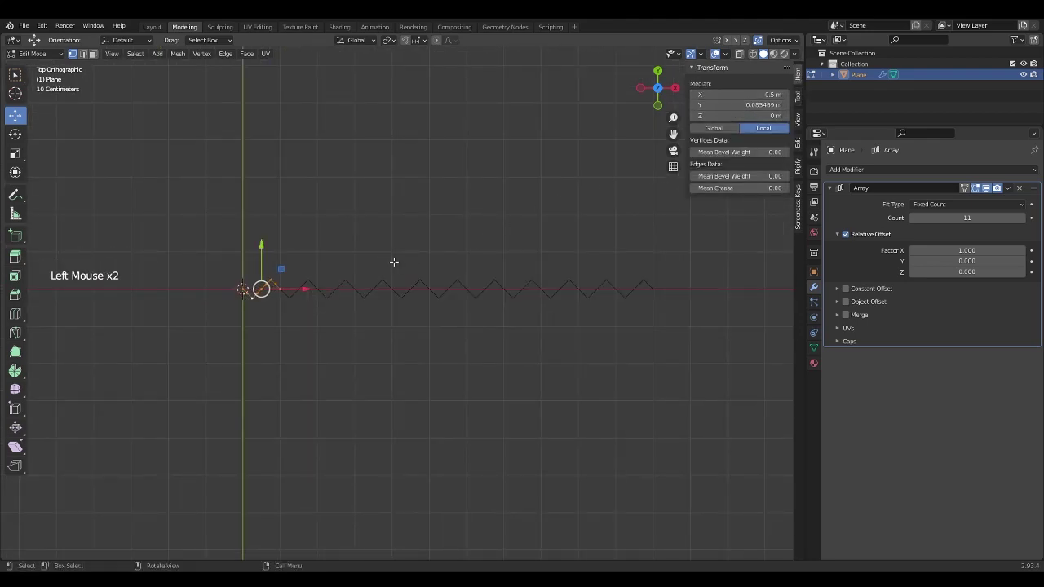
key("Tab")
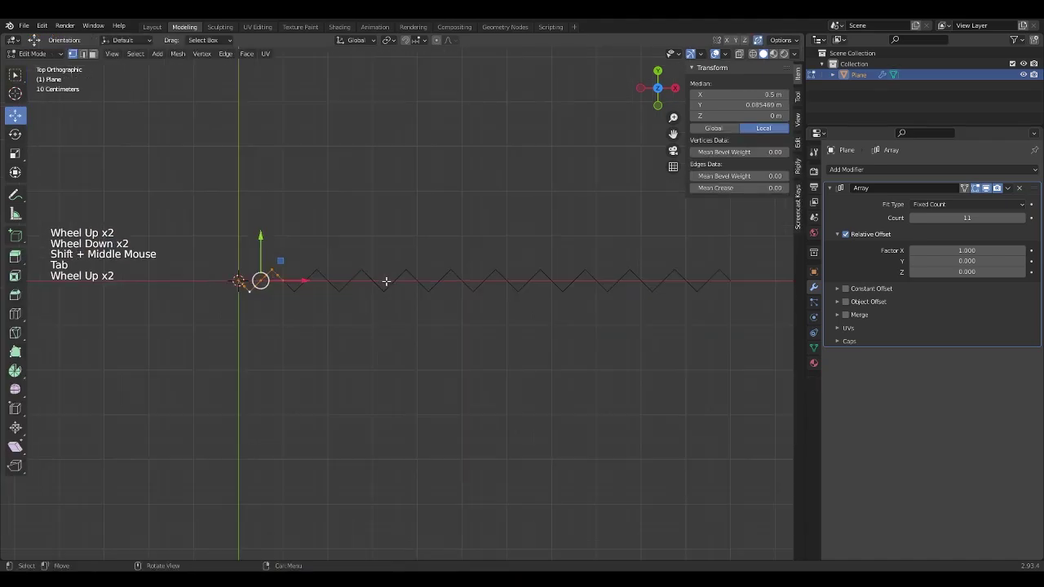
middle_click_drag(386, 279, 402, 231, "shift")
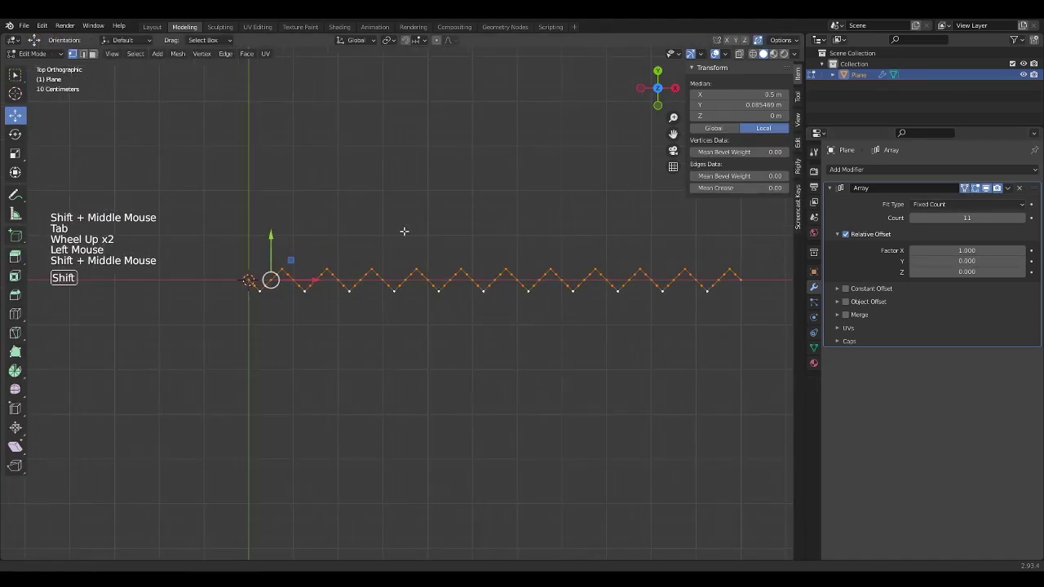
left_click(848, 169)
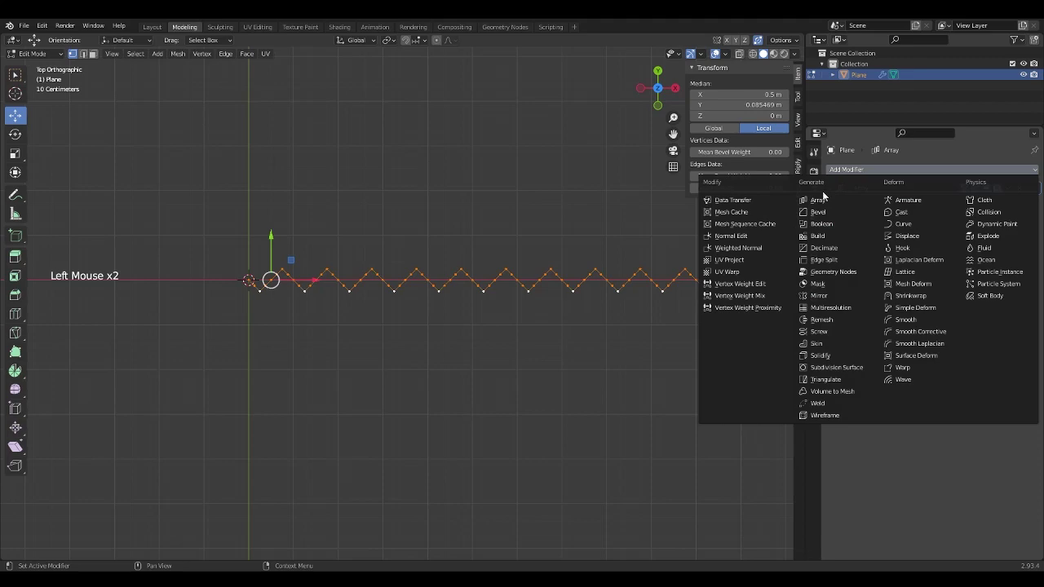
left_click(815, 201)
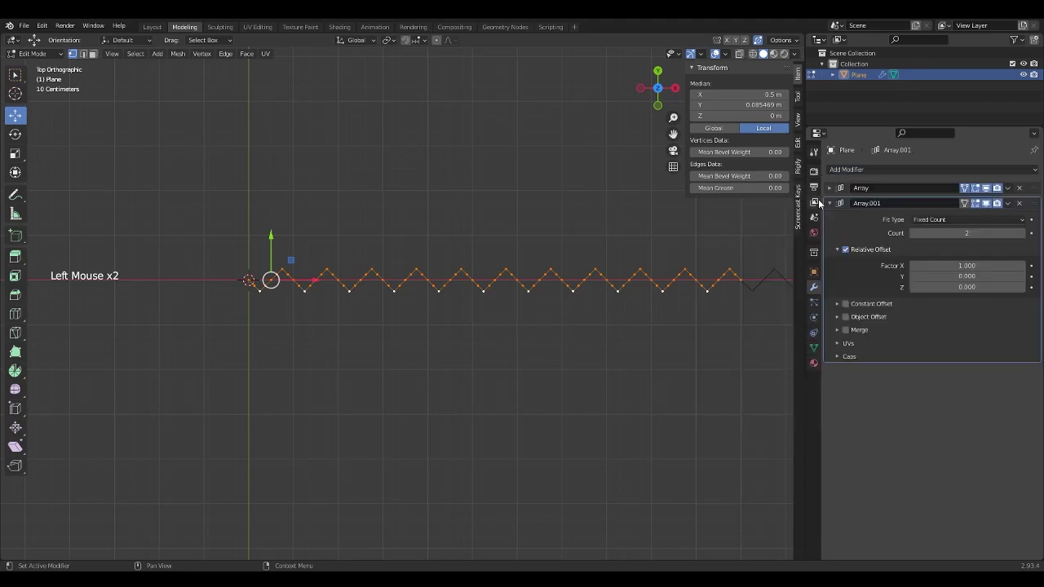
- Set the second Array modifier's count to 3 and its relative offset X factor to 0.030
left_click(1022, 234)
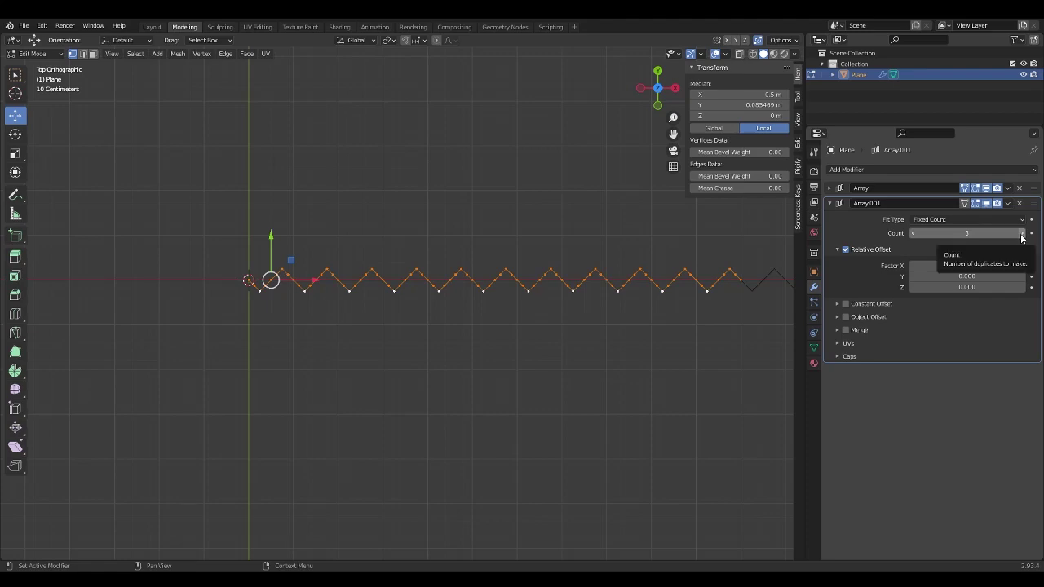
scroll(392, 289, "up", 4)
middle_click_drag(209, 218, 314, 224, "shift")
scroll(314, 224, "up", 3)
middle_click_drag(314, 224, 426, 237, "shift")
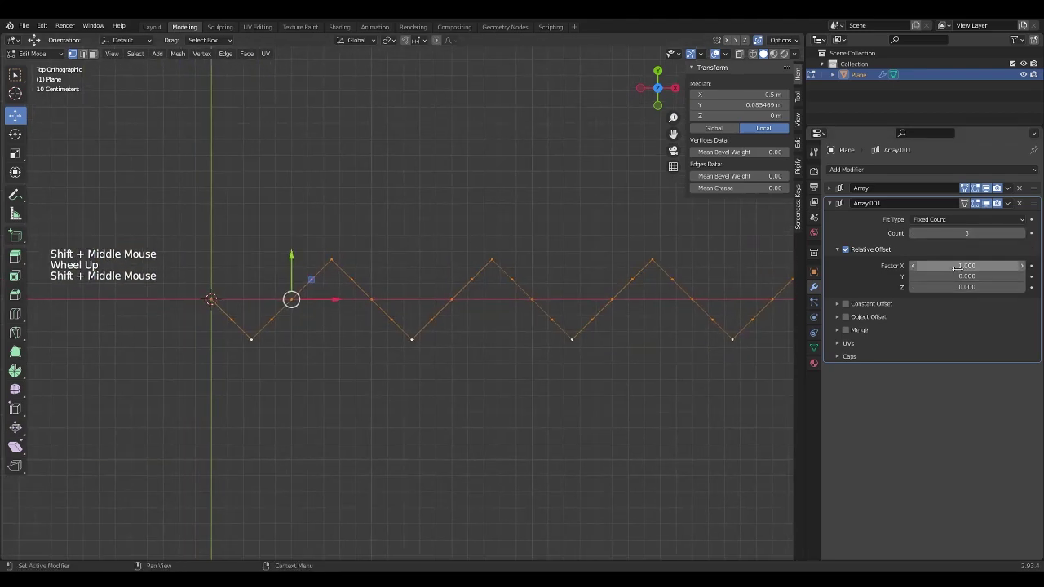
mouse_move(967, 266)
left_mouse_down()
mouse_move(925, 266)
mouse_move(1003, 266)
mouse_move(964, 266)
left_mouse_up()
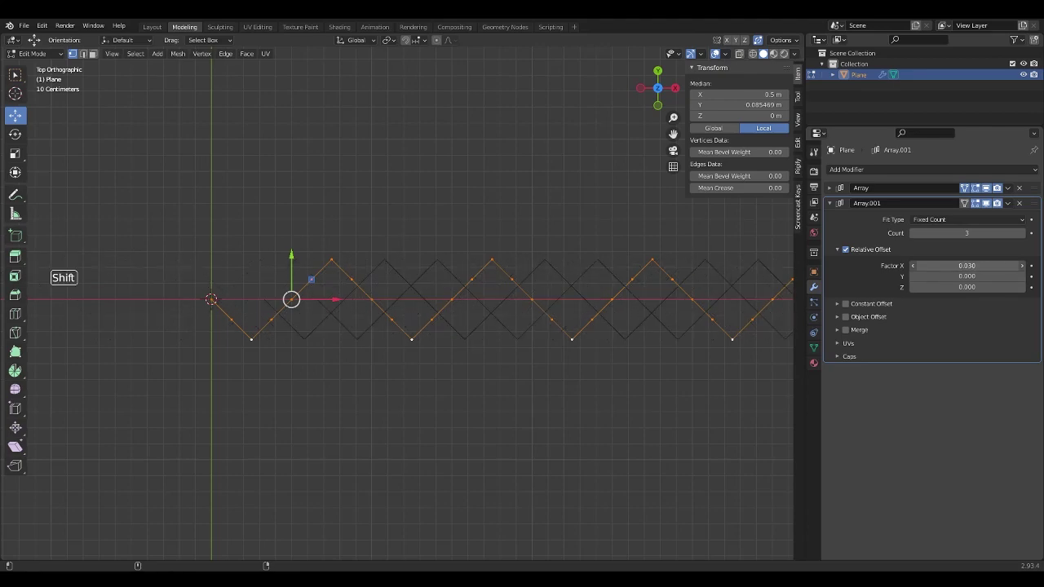
scroll(459, 331, "up", 3)
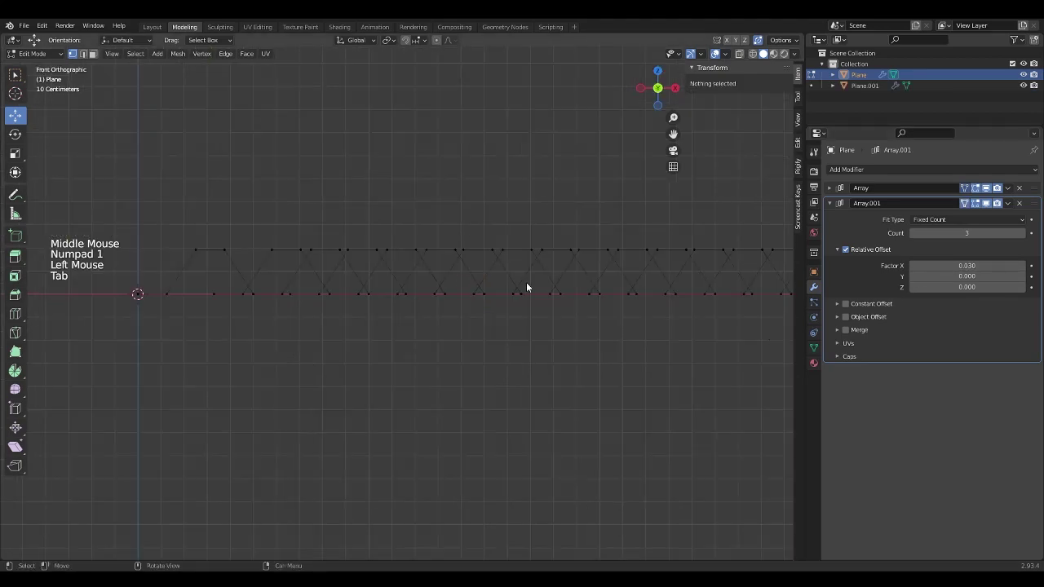
- Add a Subdivision Surface modifier to the arrayed zigzag strands in Object Mode and set its viewport levels to 2
key("Tab")
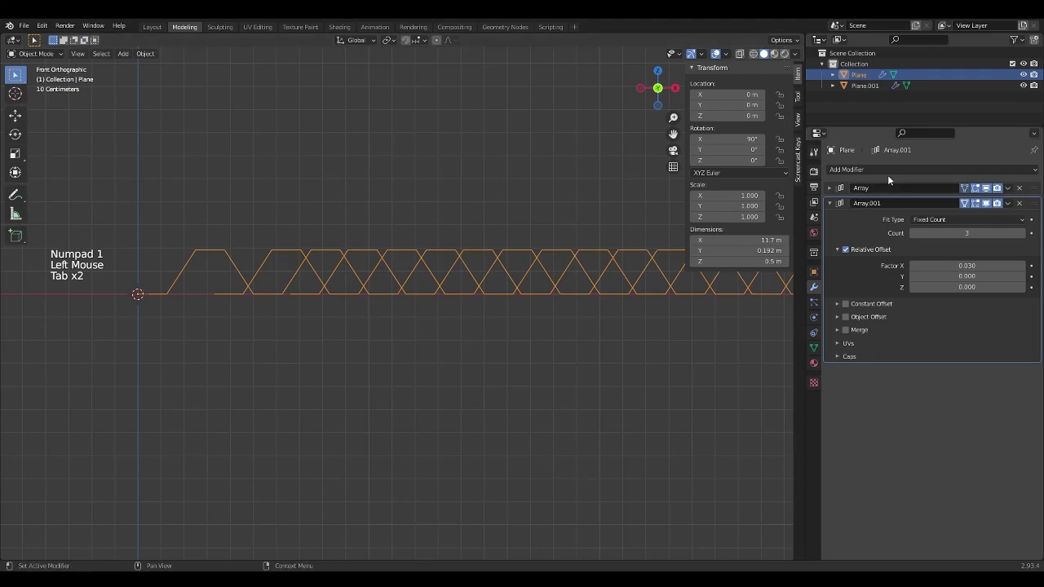
left_click(886, 170)
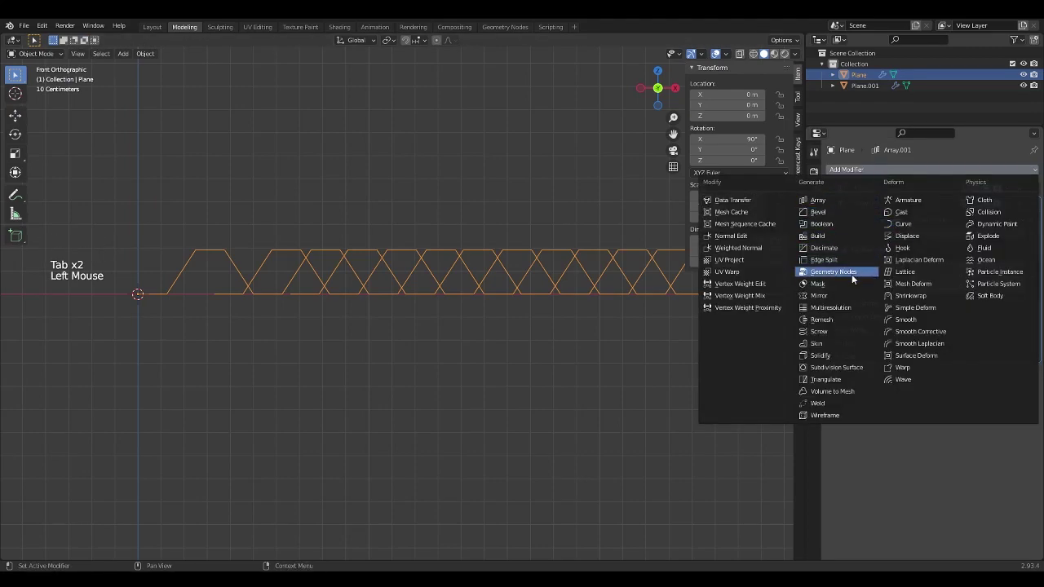
left_click(850, 367)
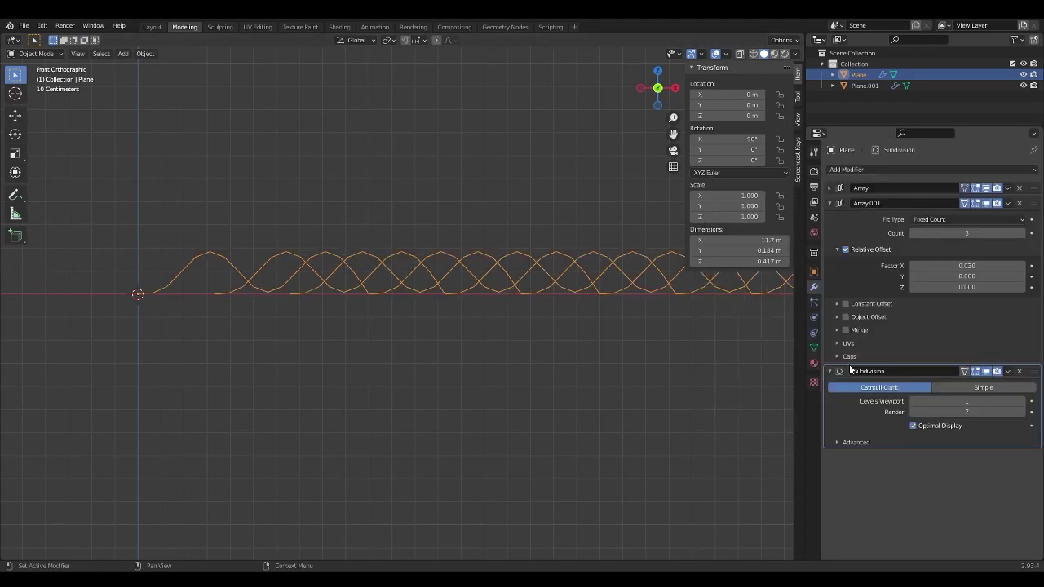
left_click(1023, 403)
middle_click_drag(405, 261, 492, 331)
key("Tab")
key("Tab")
key("KP_1")
- Duplicate the smoothed strands and move the copy up along Z by about 0.77 m
key("shift+d")
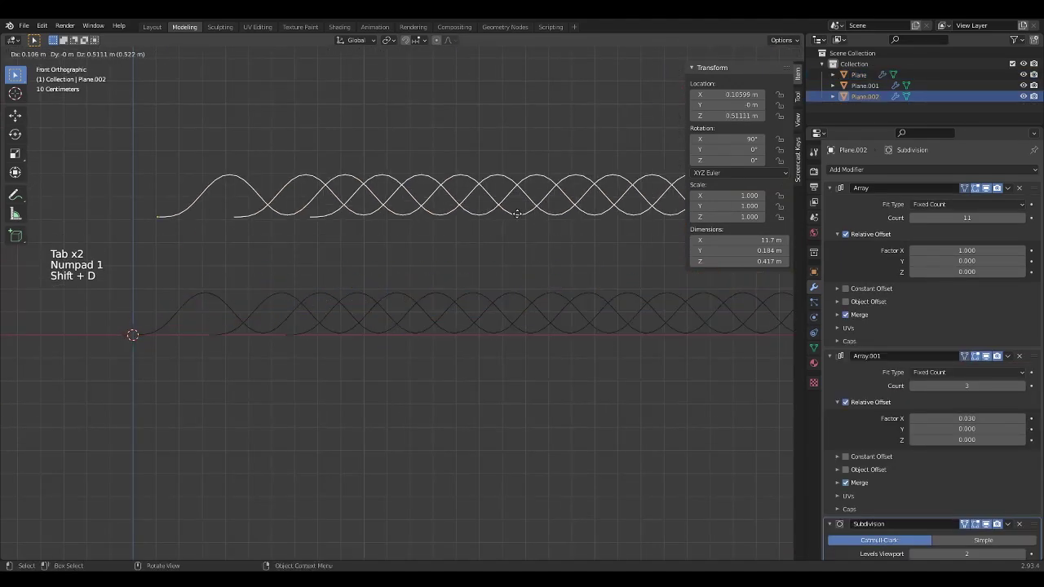
key("z")
left_click(520, 163)
- Delete the older copy Plane.001 and hide the new duplicate Plane.002
left_click(1000, 83)
right_click(1000, 83)
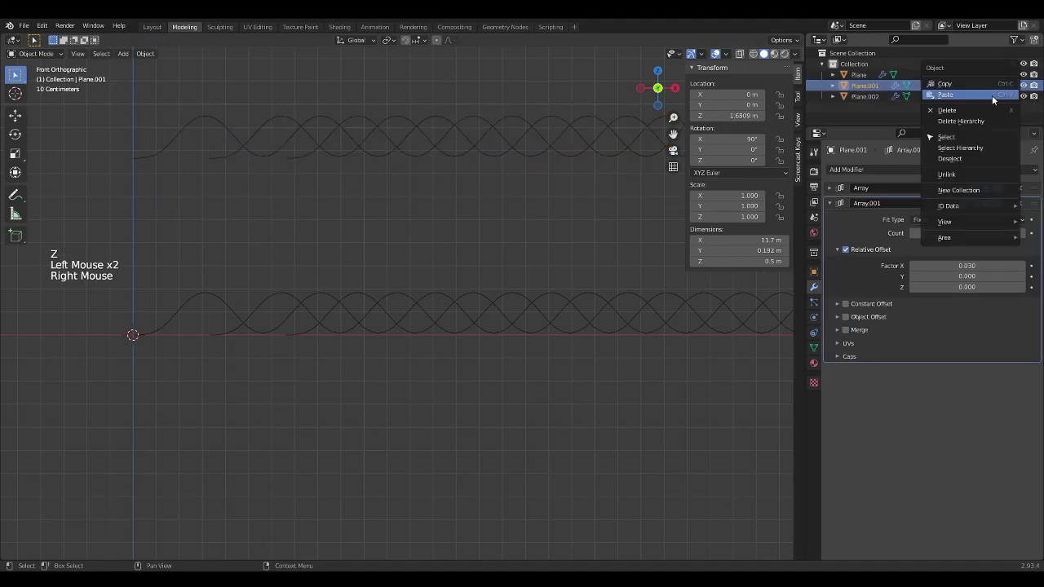
left_click(946, 110)
left_click(852, 85)
left_click(1024, 85)
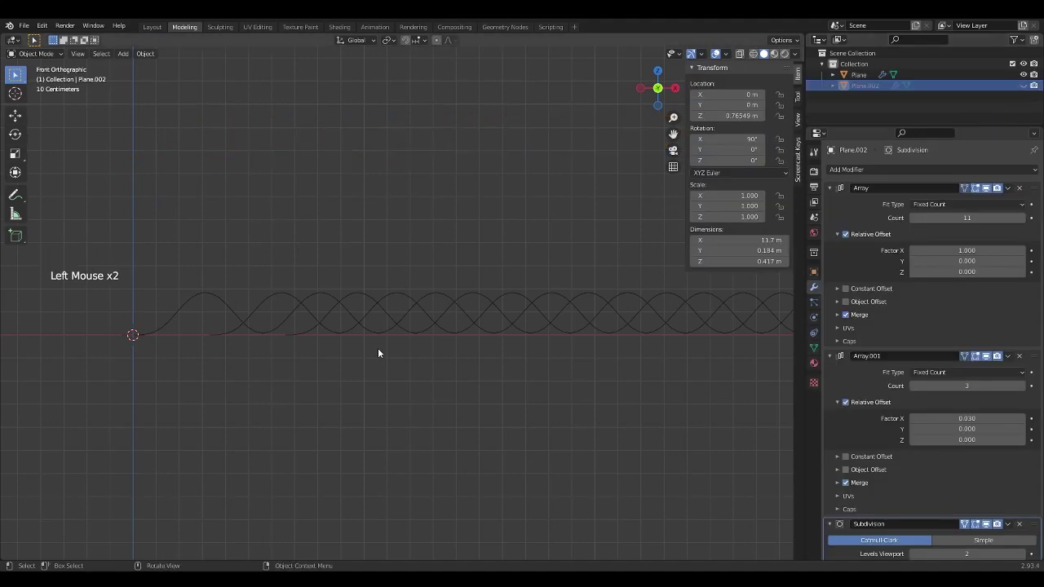
- Convert the original strands object to a mesh so its modifiers are applied
left_click(346, 312)
middle_click_drag(419, 285, 420, 268, "shift")
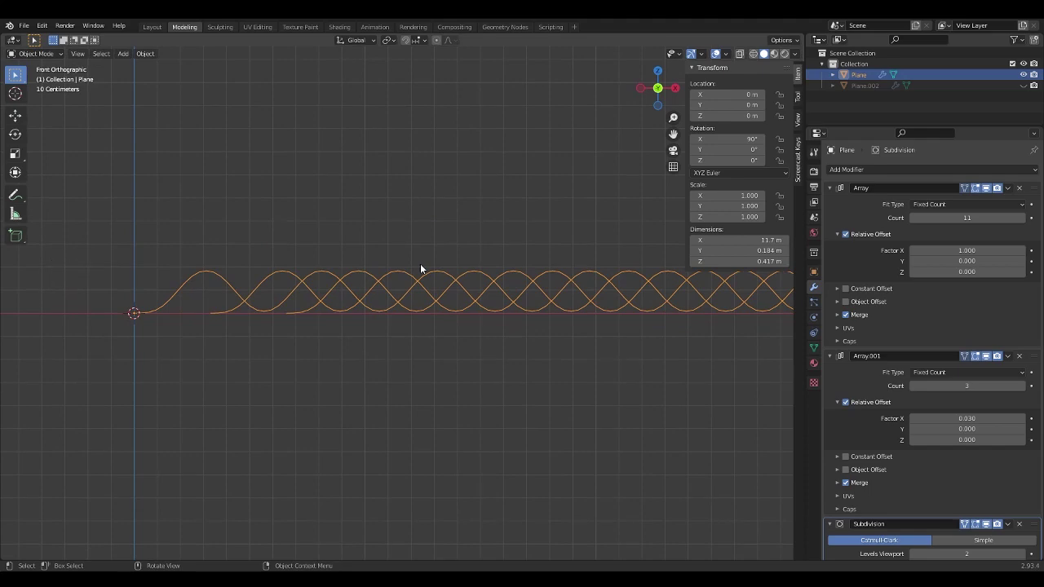
right_click(420, 269)
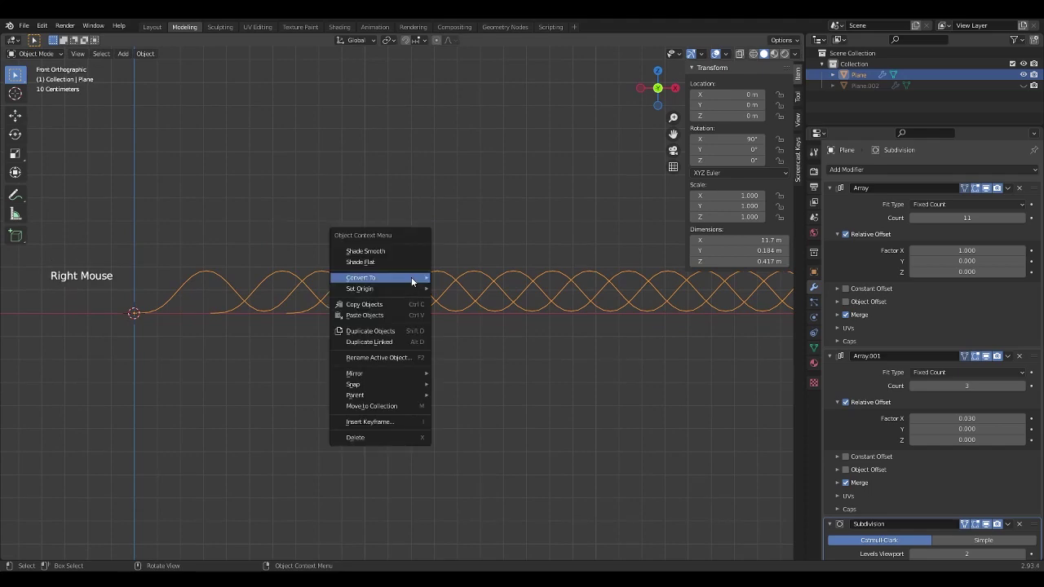
mouse_move(413, 281)
left_click(448, 289)
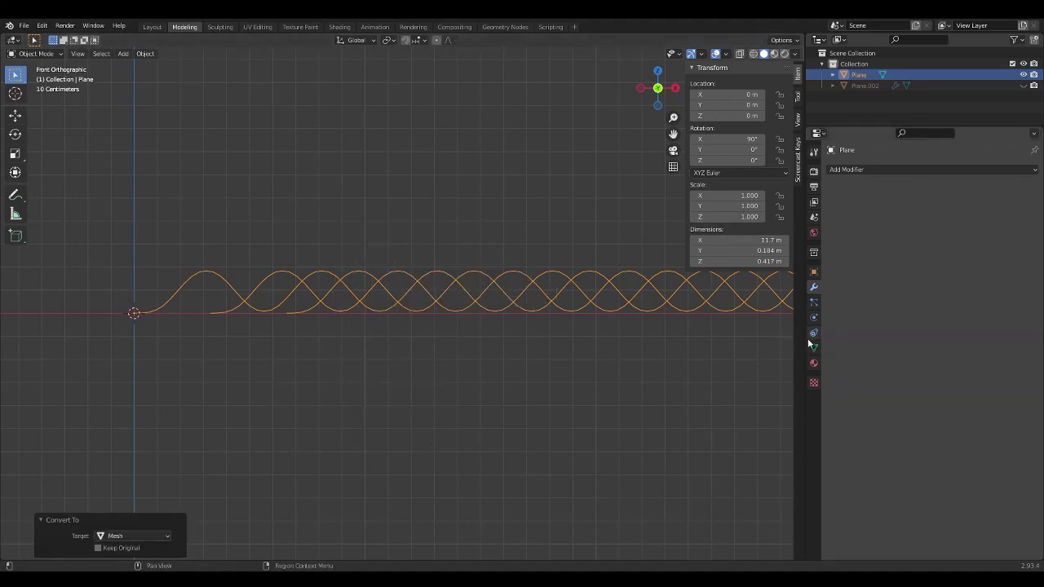
- Convert the strands mesh to a curve and open it in Edit Mode
left_click(651, 285)
right_click(646, 284)
mouse_move(646, 283)
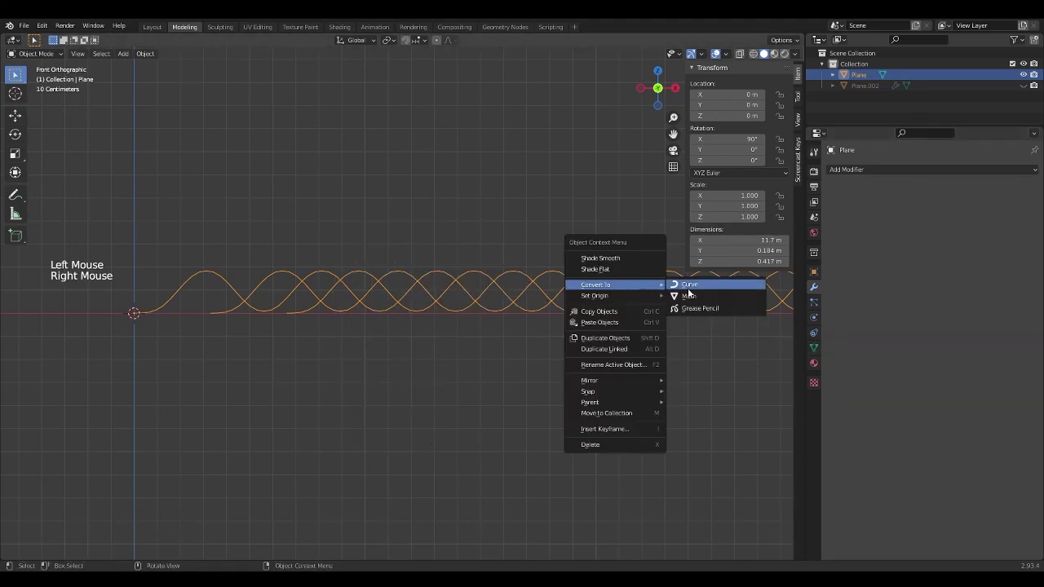
left_click(679, 284)
key("Tab")
mouse_move(620, 295)
middle_mouse_down()
mouse_move(604, 293)
mouse_move(651, 323)
mouse_move(644, 305)
mouse_move(611, 298)
middle_mouse_up()
key("KP_1")
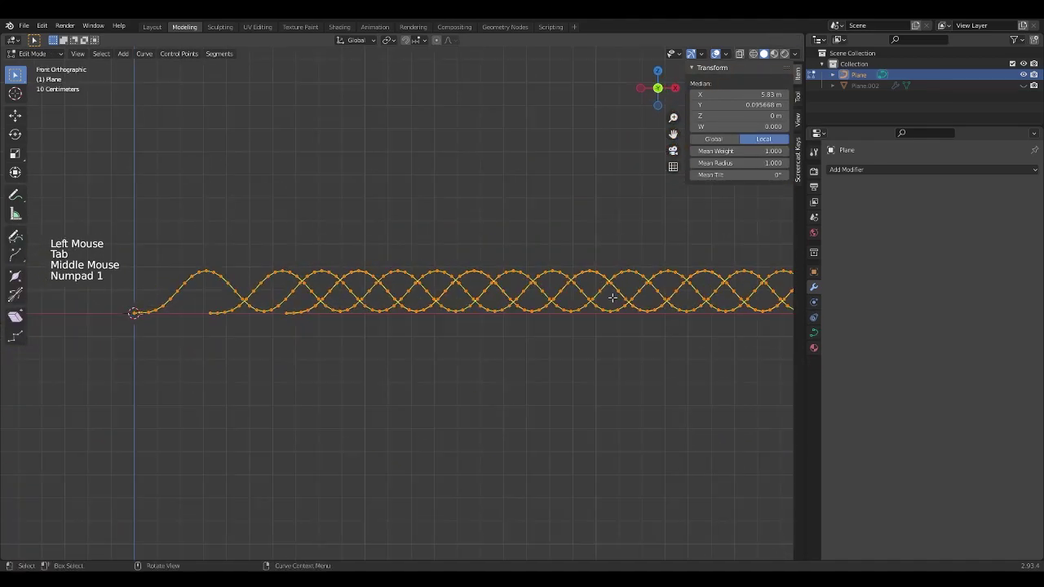
- Thicken the strands curve with a round bevel of 0.11 m depth
left_click(813, 332)
left_click(813, 332)
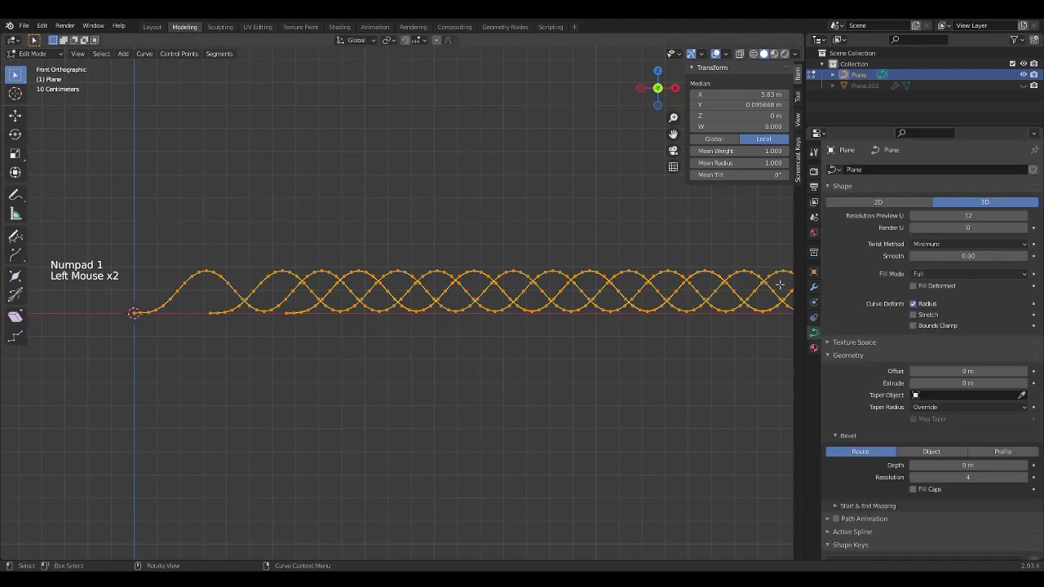
scroll(929, 356, "down", 1)
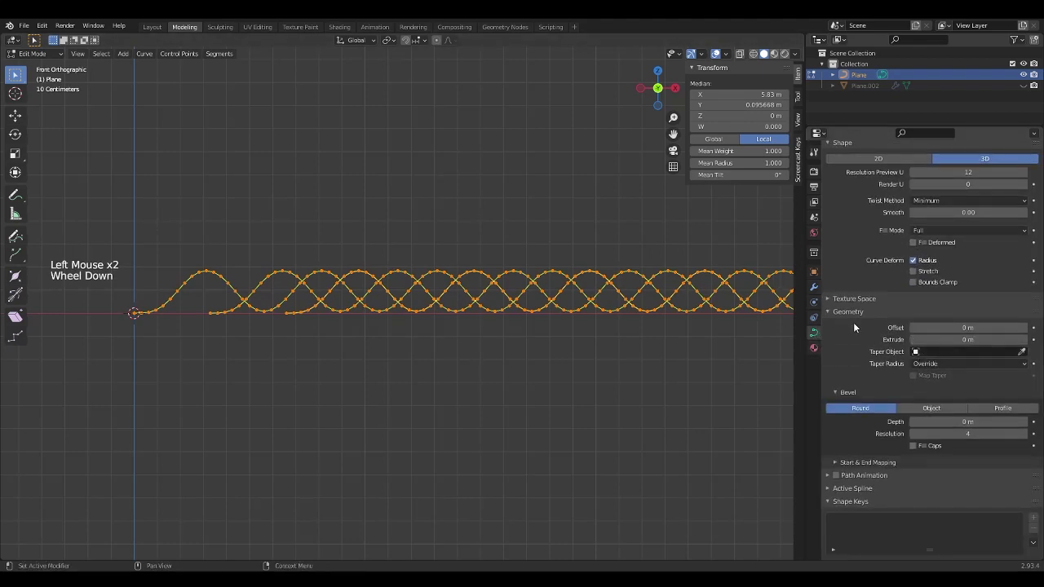
left_click(831, 315)
left_click(829, 353)
scroll(910, 397, "down", 1)
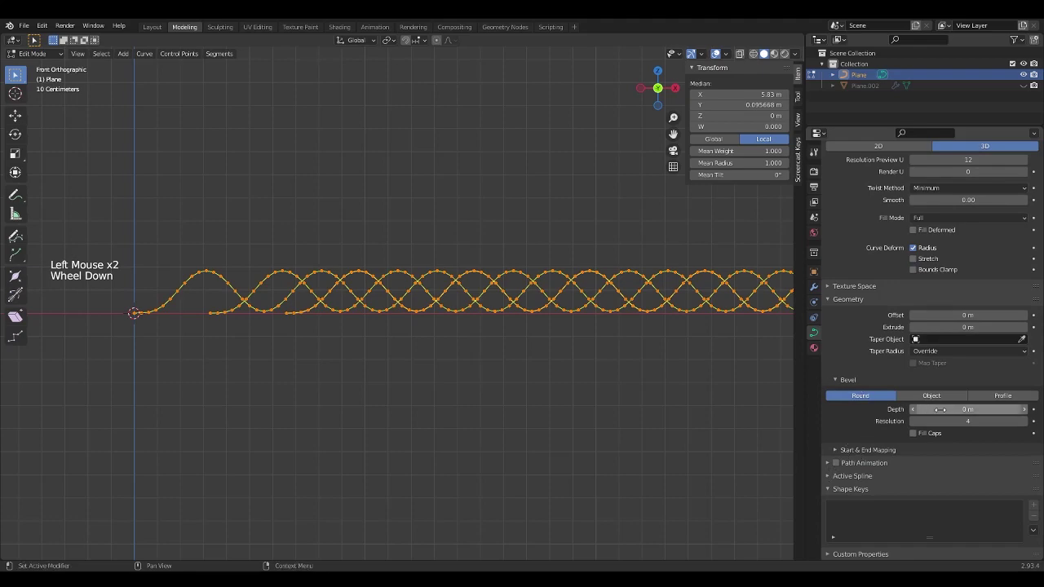
mouse_move(939, 409)
left_mouse_down()
mouse_move(959, 409)
mouse_move(940, 409)
left_mouse_up()
left_click(595, 339)
key("KP_7")
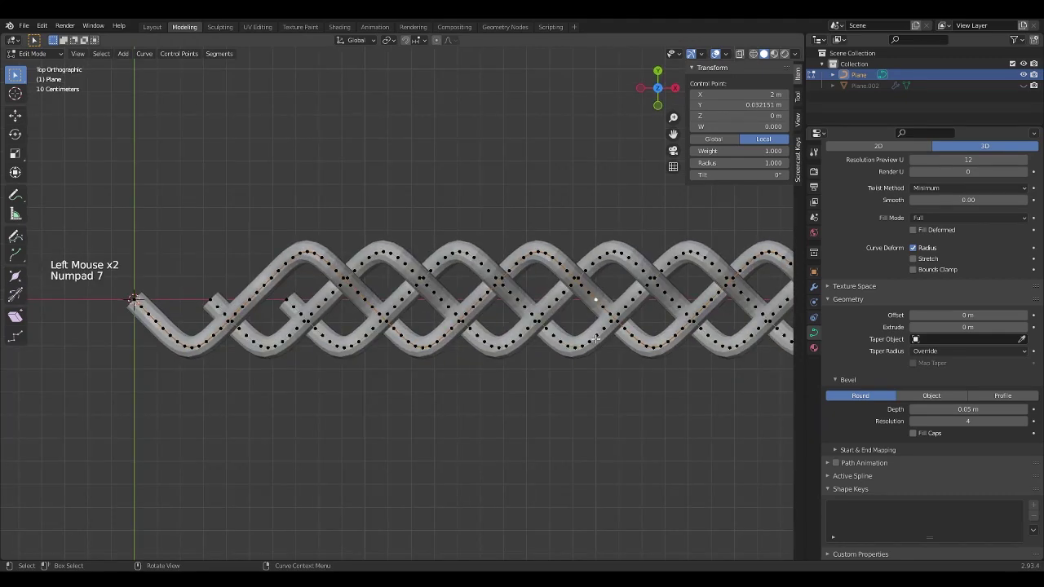
left_click(967, 409)
mouse_move(967, 408)
left_mouse_down()
mouse_move(986, 408)
mouse_move(946, 409)
mouse_move(987, 408)
left_mouse_up()
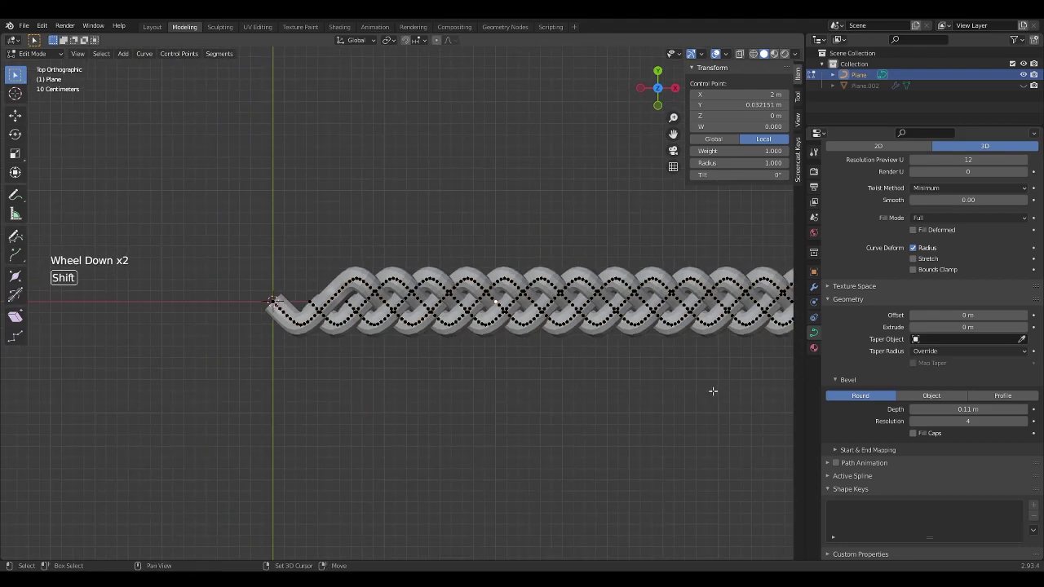
scroll(713, 391, "down", 1, "shift")
middle_click_drag(712, 390, 614, 380, "shift")
- Return to Object Mode and shade the braid smooth
key("Tab")
left_click(501, 305)
right_click(405, 298)
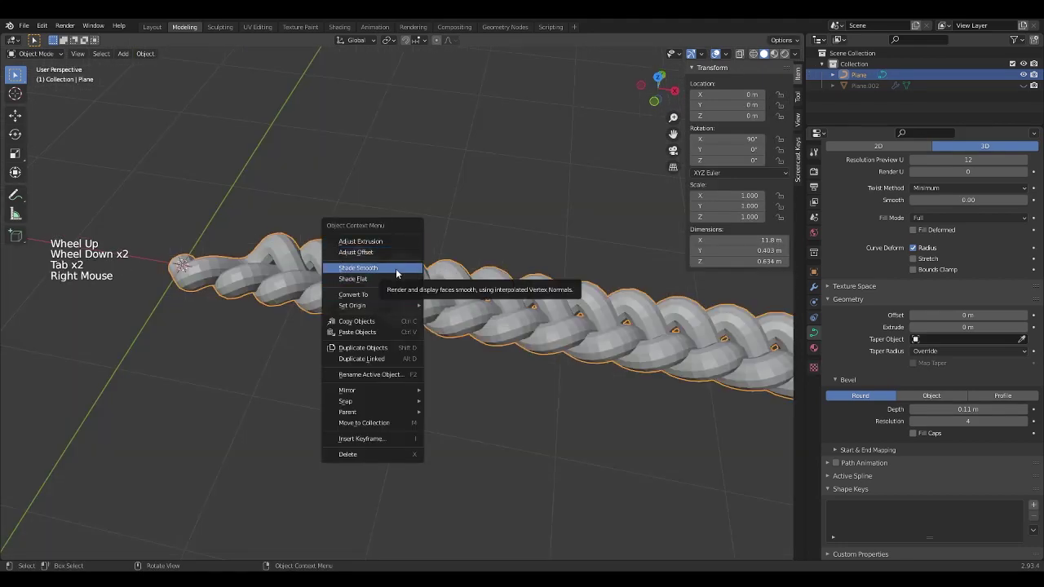
left_click(395, 268)
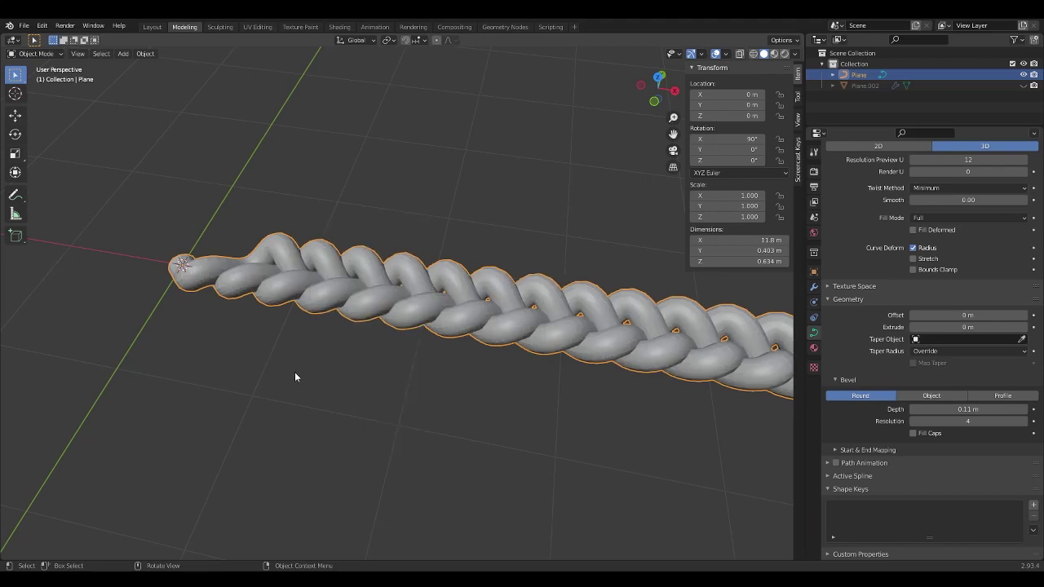
middle_click_drag(295, 372, 378, 282)
scroll(361, 389, "up", 1)
scroll(361, 367, "down", 2)
scroll(361, 361, "down", 1, "shift")
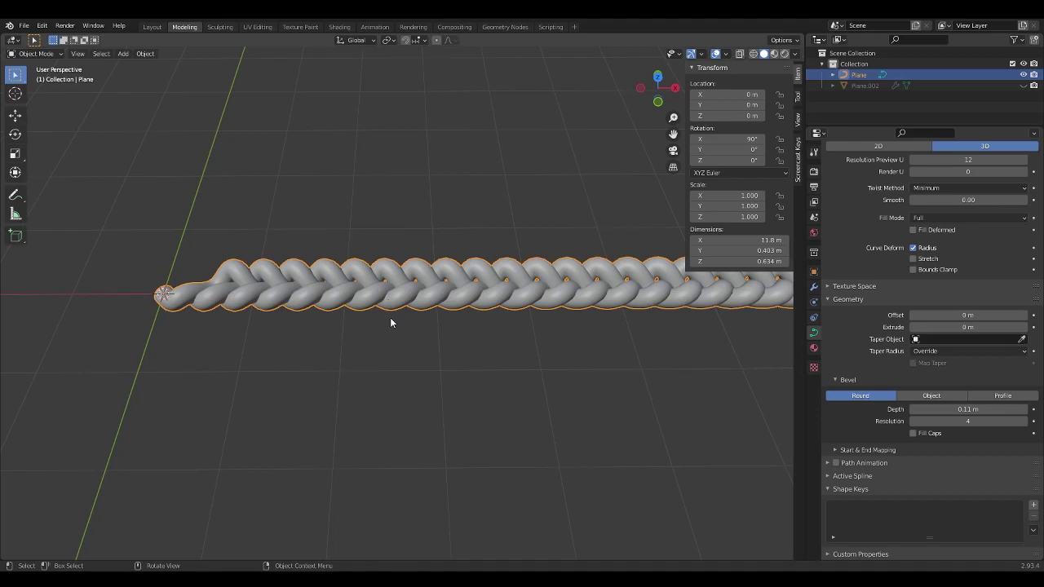
- Try converting the braid curve to a mesh, and undo the conversion
middle_click_drag(390, 323, 391, 298)
right_click(391, 296)
mouse_move(380, 328)
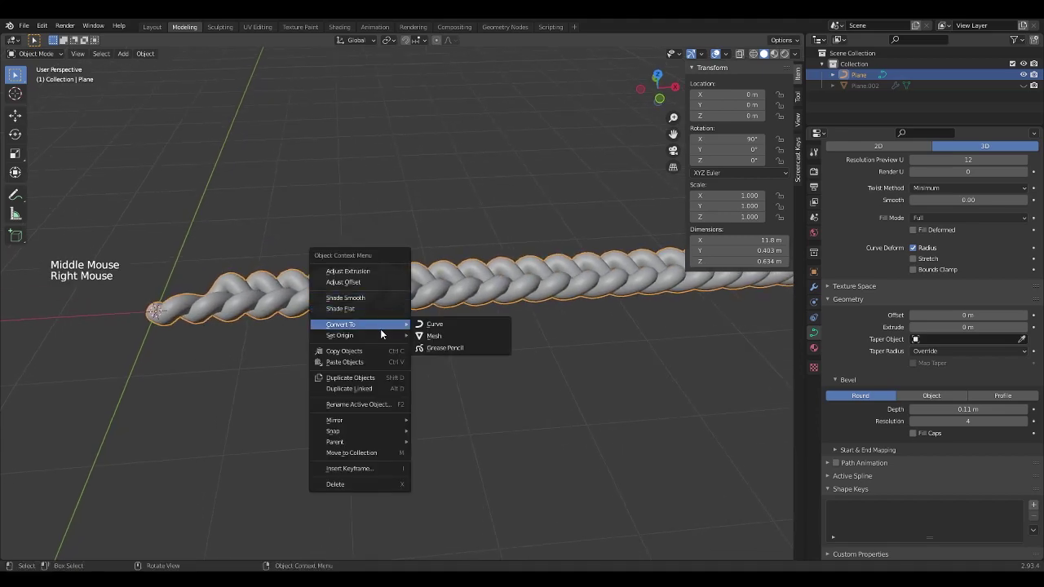
left_click(432, 335)
key("Tab")
middle_click_drag(390, 297, 382, 287)
key("ctrl+z")
key("ctrl+z")
key("Tab")
key("Tab")
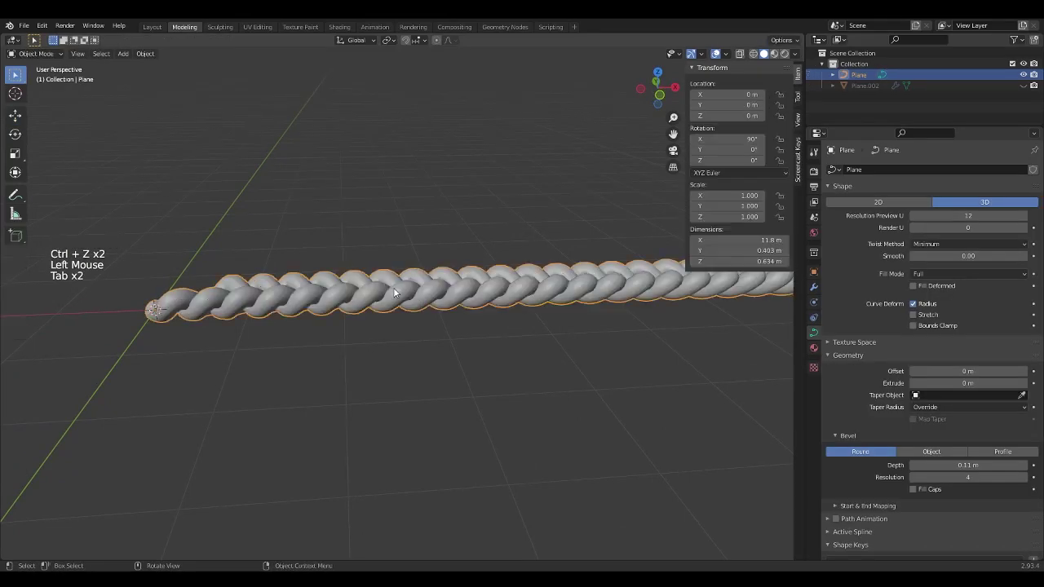
middle_click_drag(417, 229, 412, 238)
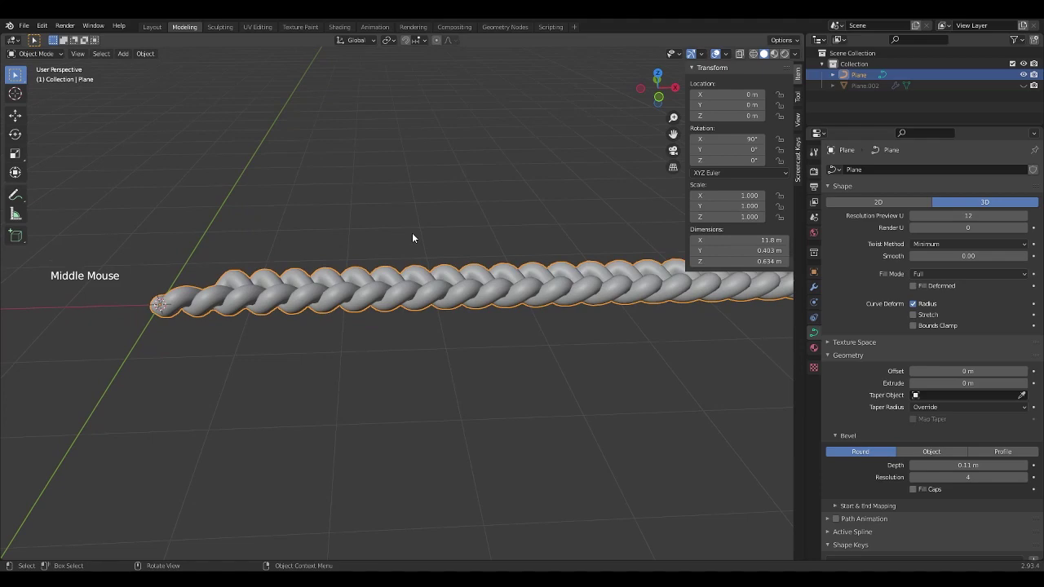
- Add a path curve at the 3D cursor at the start of the braid
left_click(412, 233)
key("KP_1")
scroll(412, 233, "down", 2)
middle_click_drag(412, 232, 367, 281, "shift")
left_click(367, 281)
key("shift+a")
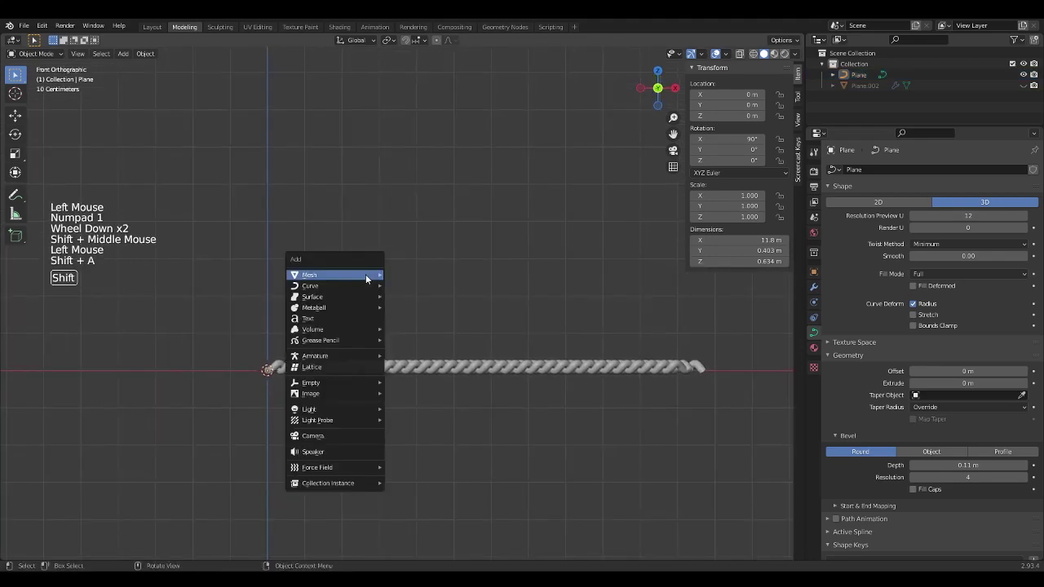
mouse_move(365, 274)
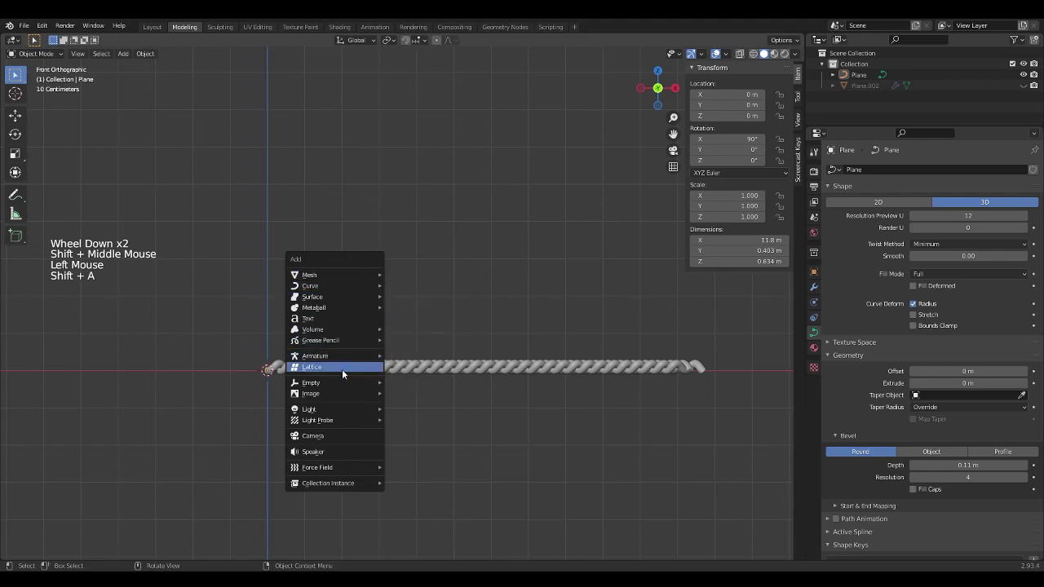
left_click(420, 334)
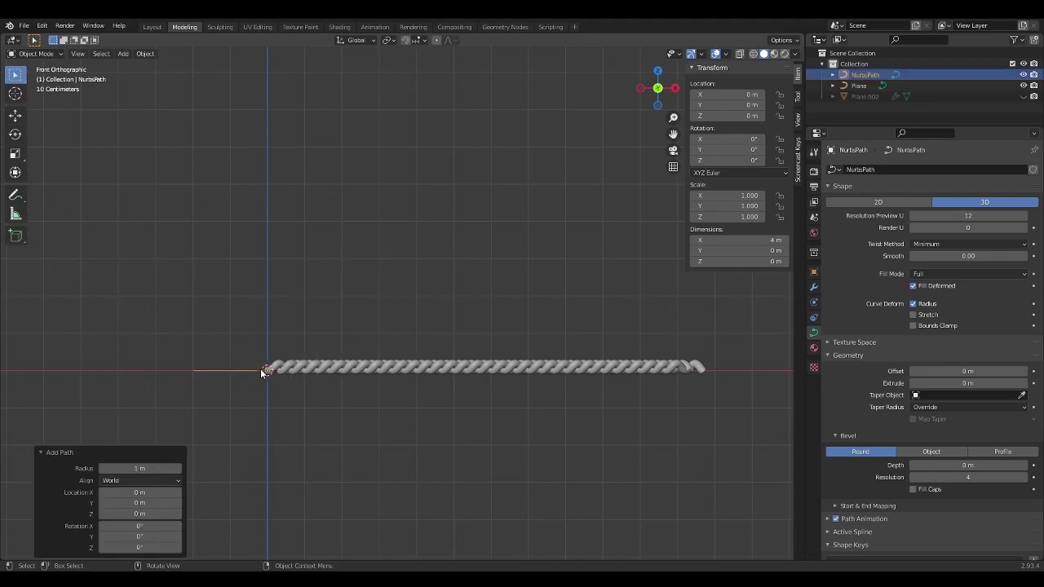
key("s")
left_click(353, 261)
key("ctrl+z")
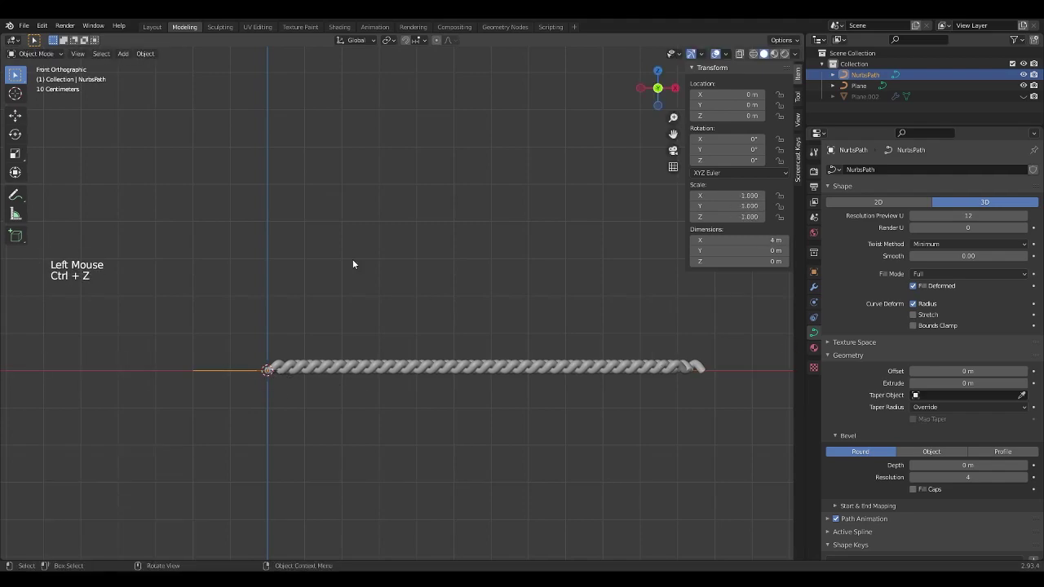
- Scale the path up to about 4.27 and move it along X to about 7.38 m
key("s")
left_click(564, 180)
left_click_drag(308, 374, 585, 373)
left_click(482, 360)
scroll(624, 380, "down", 2)
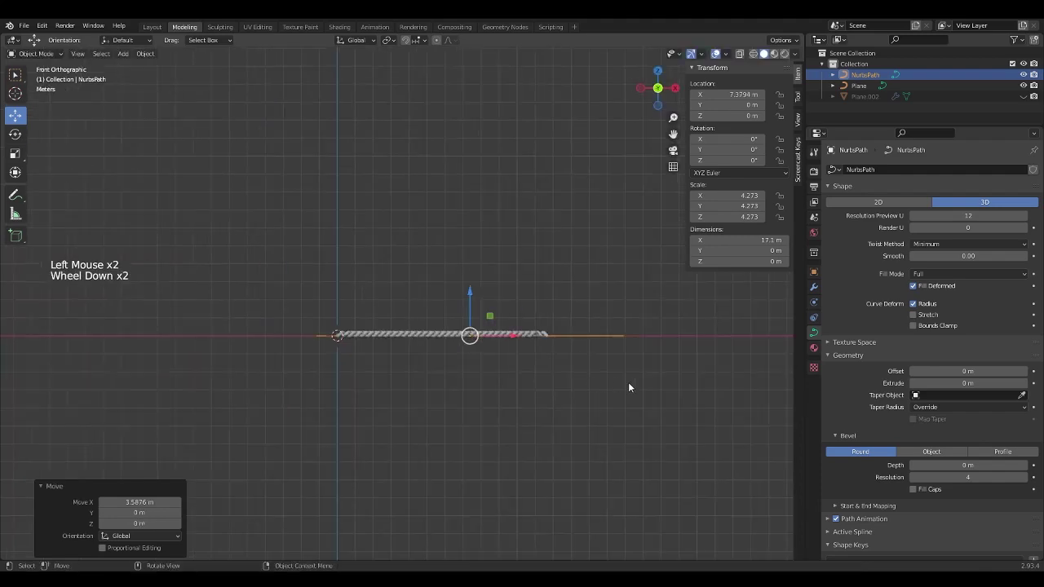
- Reduce the path's scale to about 3.22 and align it with the braid at about X 6.35 m, Z 0.10 m
key("s")
left_click(587, 369)
left_click(500, 343)
scroll(500, 343, "up", 2)
scroll(500, 344, "down", 1)
middle_click_drag(500, 344, 481, 339, "shift")
scroll(481, 338, "up", 1)
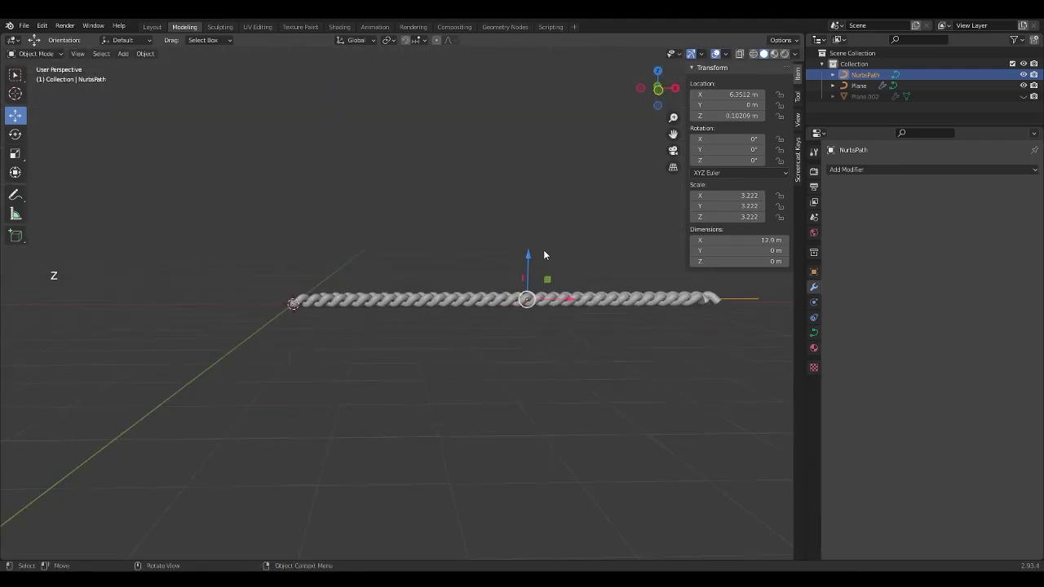
- Set the path's origin to the 3D cursor
key("KP_1")
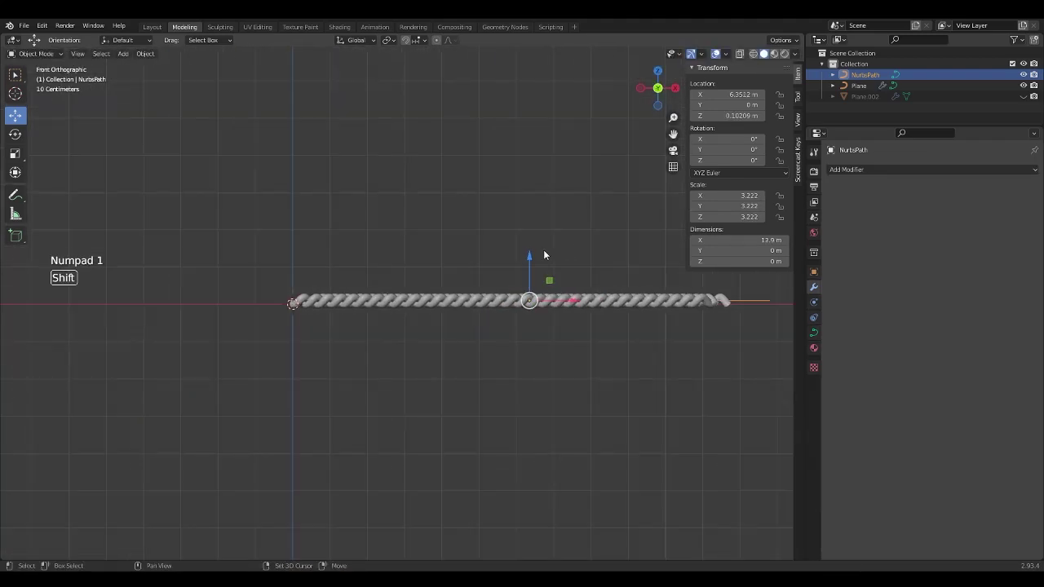
right_click(746, 300)
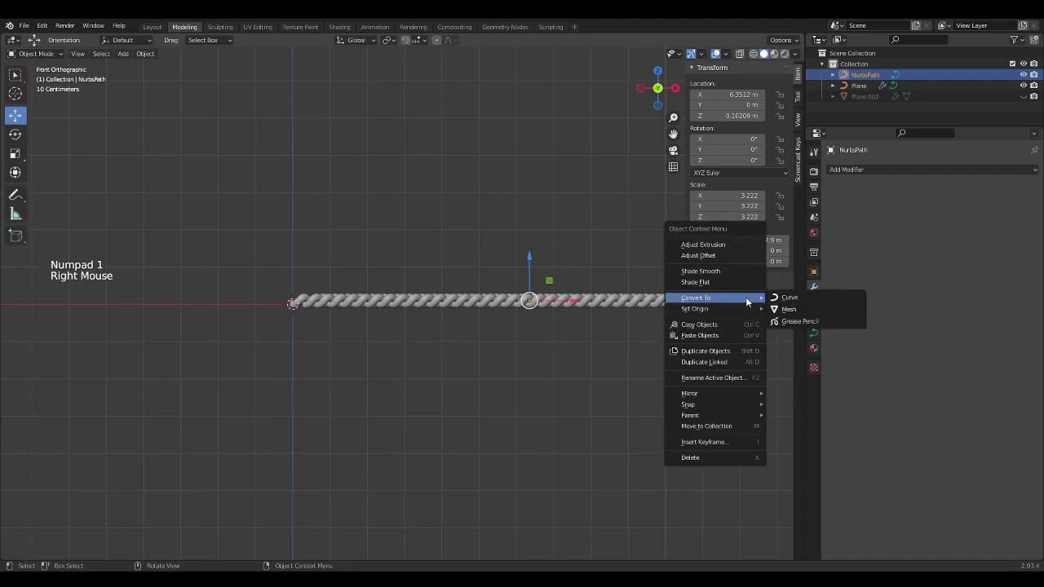
mouse_move(735, 308)
left_click(786, 331)
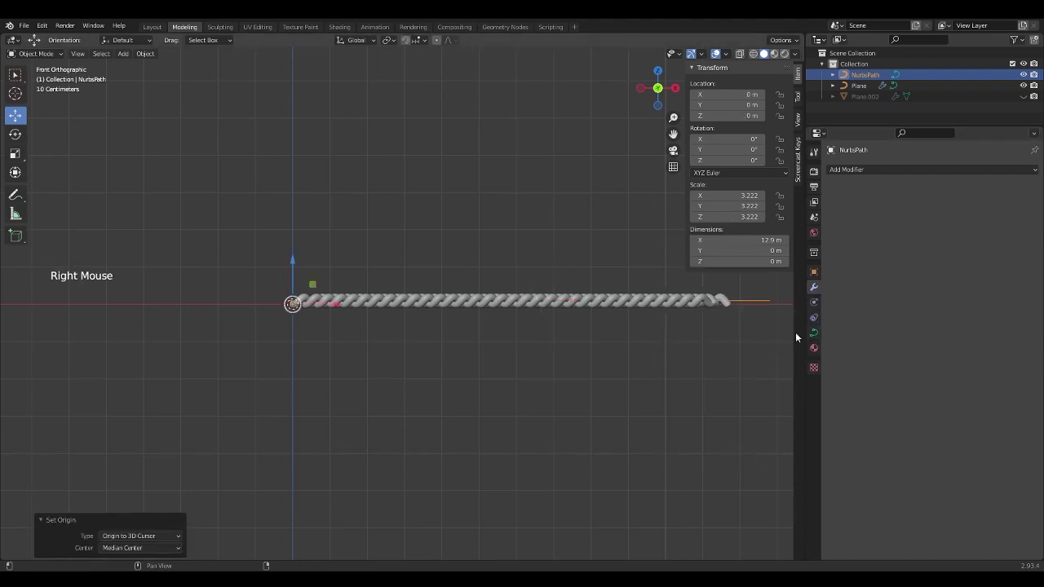
- Set the NURBS path as the curve object of the braid's Curve modifier
left_click(672, 305)
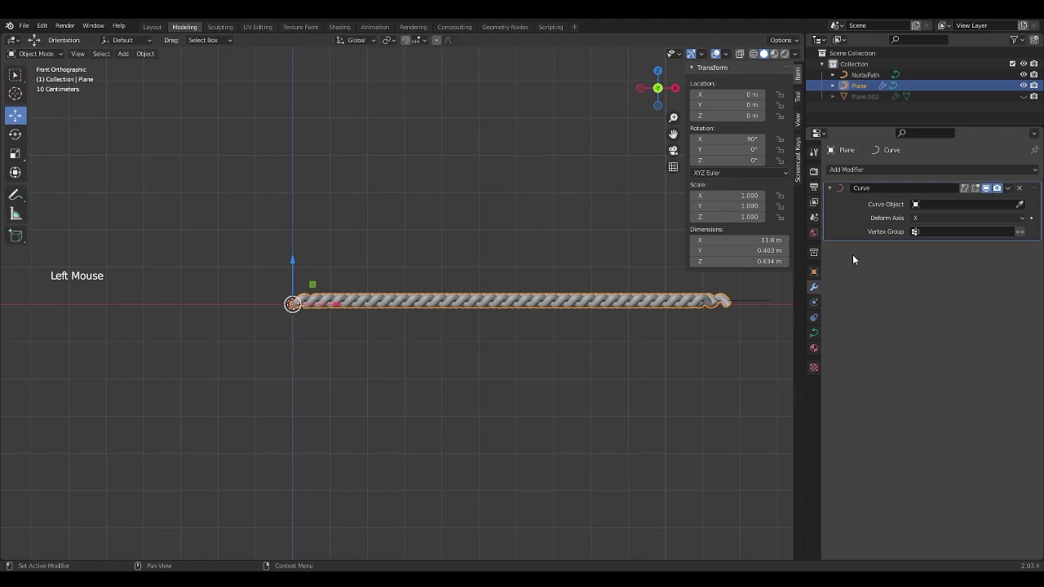
left_click(767, 299)
scroll(408, 281, "up", 3)
middle_click_drag(326, 276, 343, 298)
scroll(457, 301, "down", 9)
- Bend the braid by moving the path's control points in front view
left_click(572, 306)
scroll(505, 305, "up", 1)
mouse_move(461, 309)
middle_mouse_down()
mouse_move(482, 288)
mouse_move(475, 305)
middle_mouse_up()
scroll(483, 288, "down", 2)
key("Tab")
key("KP_1")
scroll(468, 305, "up", 2)
scroll(468, 305, "down", 2)
left_click(309, 302)
key("g")
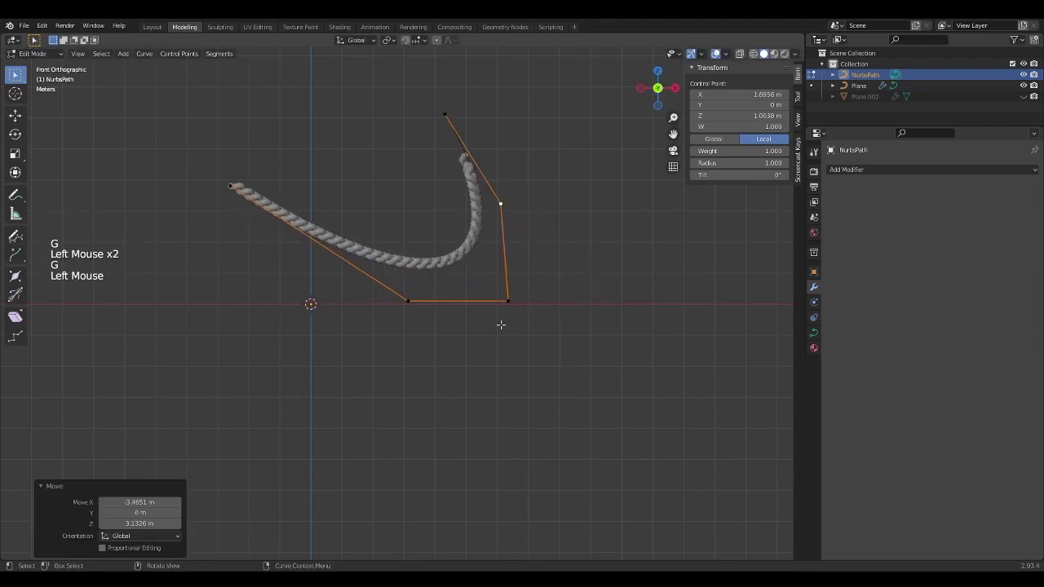
left_click(500, 324)
key("g")
left_click(363, 153)
- Undo all the control point moves to return the path to a straight line
key("ctrl+z")
key("ctrl+z")
key("ctrl+z")
key("ctrl+z")
key("ctrl+z")
key("ctrl+z")
key("ctrl+z")
key("ctrl+z")
key("ctrl+z")
key("ctrl+z")
key("ctrl+z")
key("ctrl+z")
key("ctrl+z")
key("ctrl+z")
key("ctrl+z")
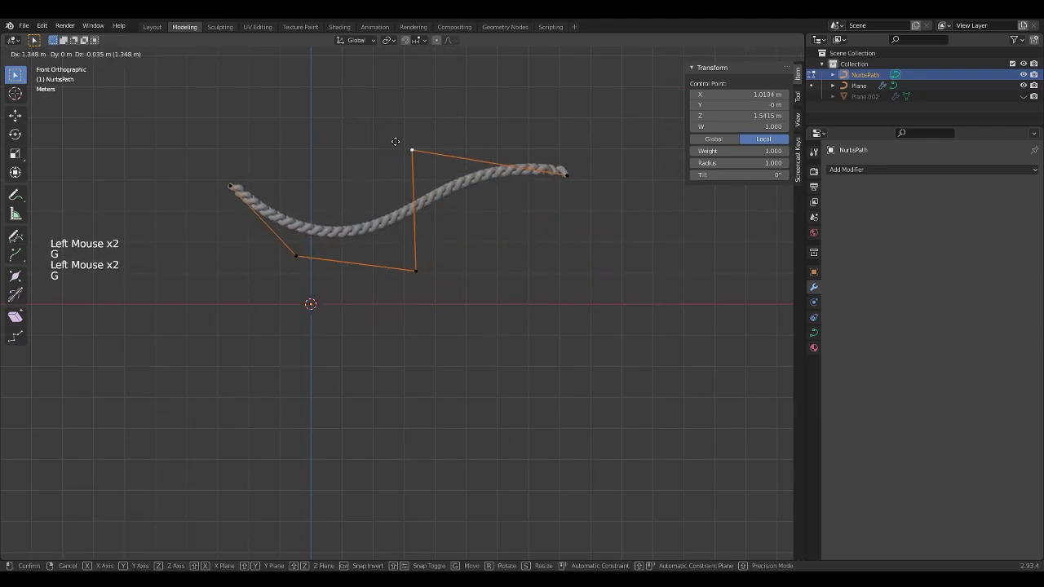
key("ctrl+z")
key("ctrl+z")
key("ctrl+z")
key("ctrl+z")
key("ctrl+z")
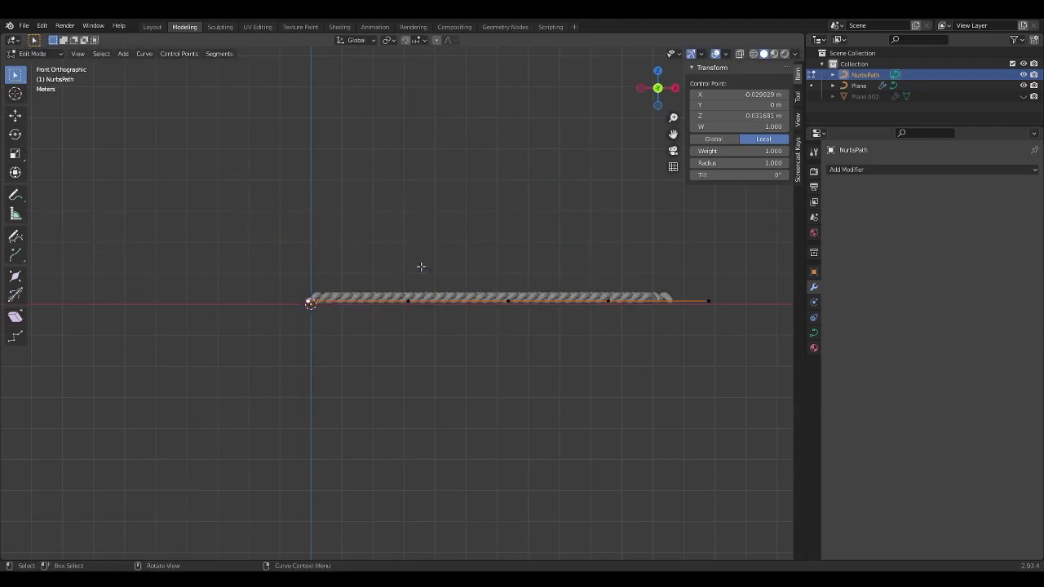
- Try varying the braid's thickness by scaling the radius of individual path control points in top view, and undo the changes
key("KP_7")
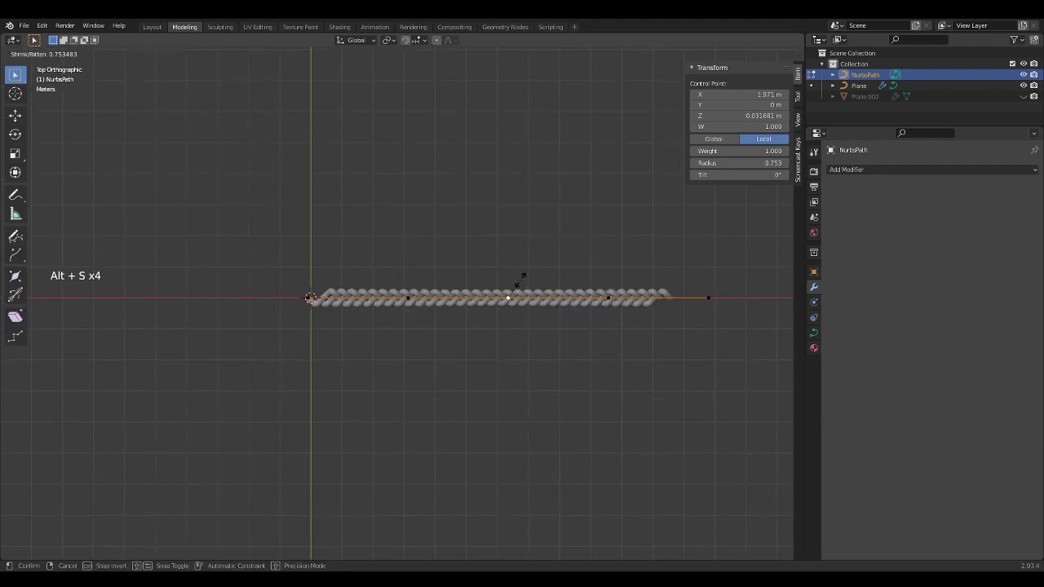
left_click(513, 278)
left_click(410, 295)
key("alt+s")
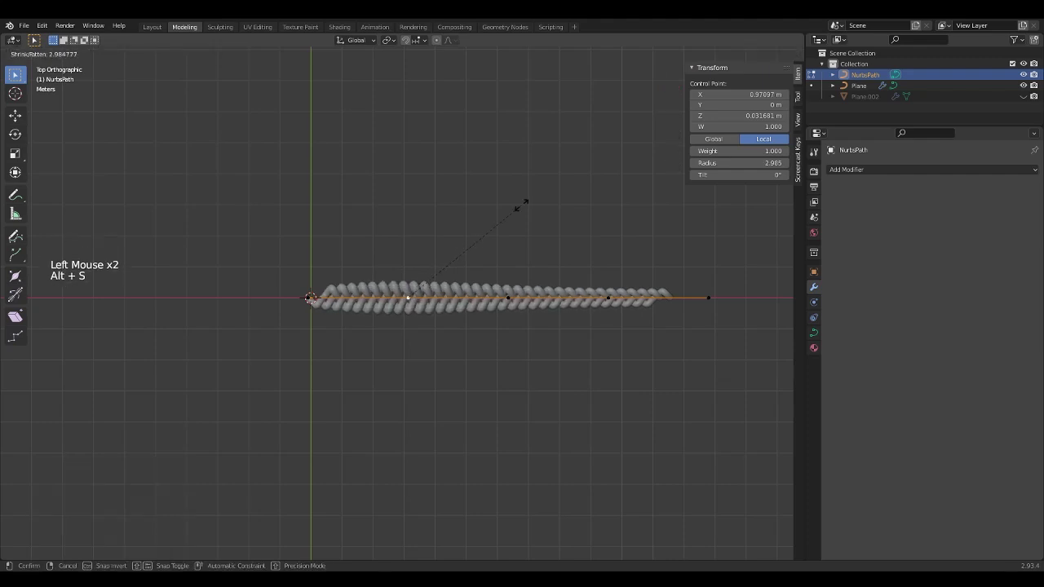
left_click(499, 217)
left_click(299, 302)
key("alt+s")
left_click(364, 236)
key("alt+s")
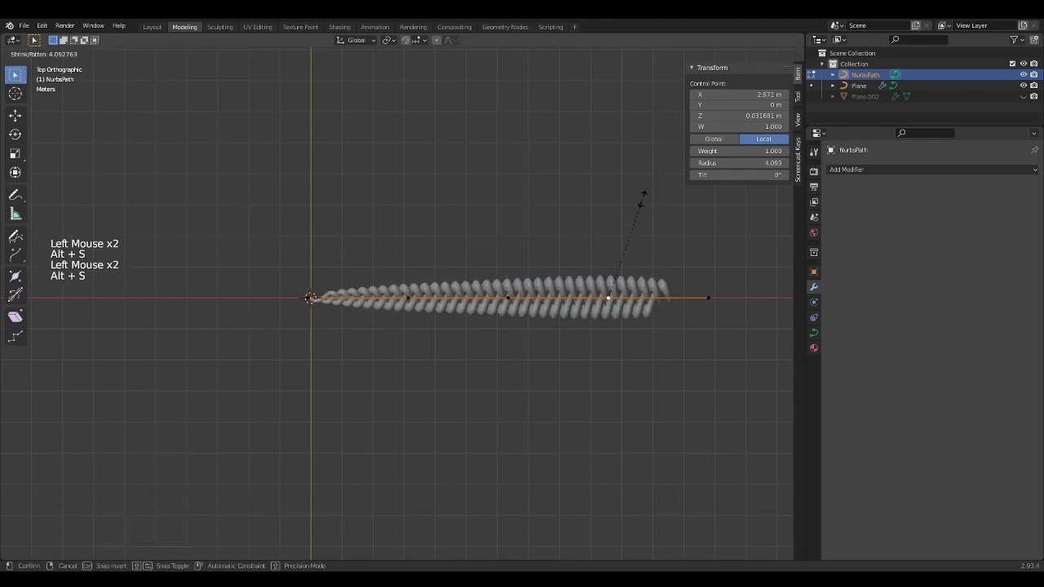
left_click(560, 168)
left_click(507, 293)
key("ctrl+z")
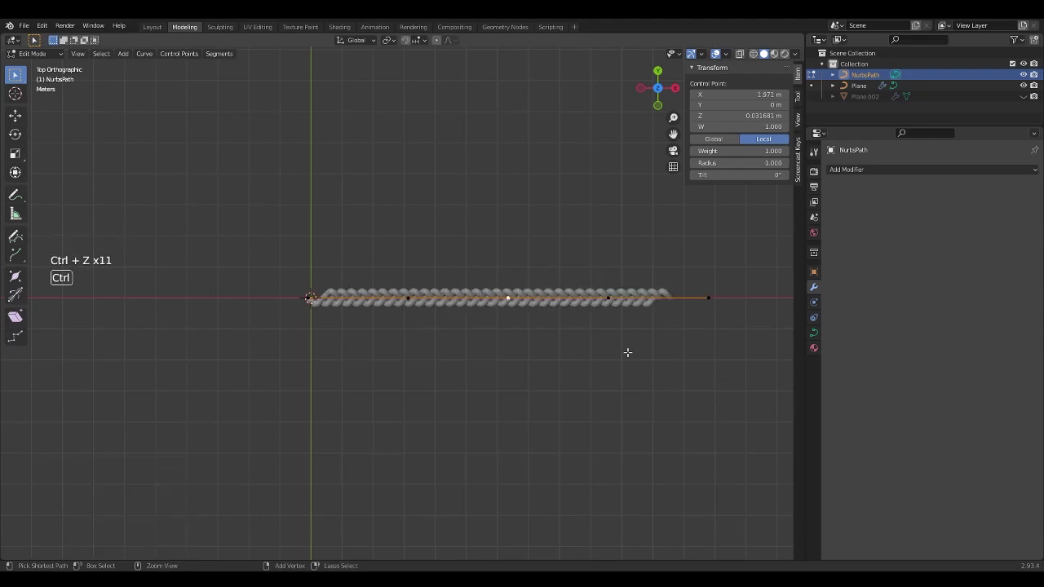
- Try twisting the braid by tilting the path's end control point by about 1125°, and undo the tilt
middle_click_drag(580, 394, 562, 326)
left_click(653, 399)
middle_click_drag(652, 399, 522, 375)
key("ctrl+t")
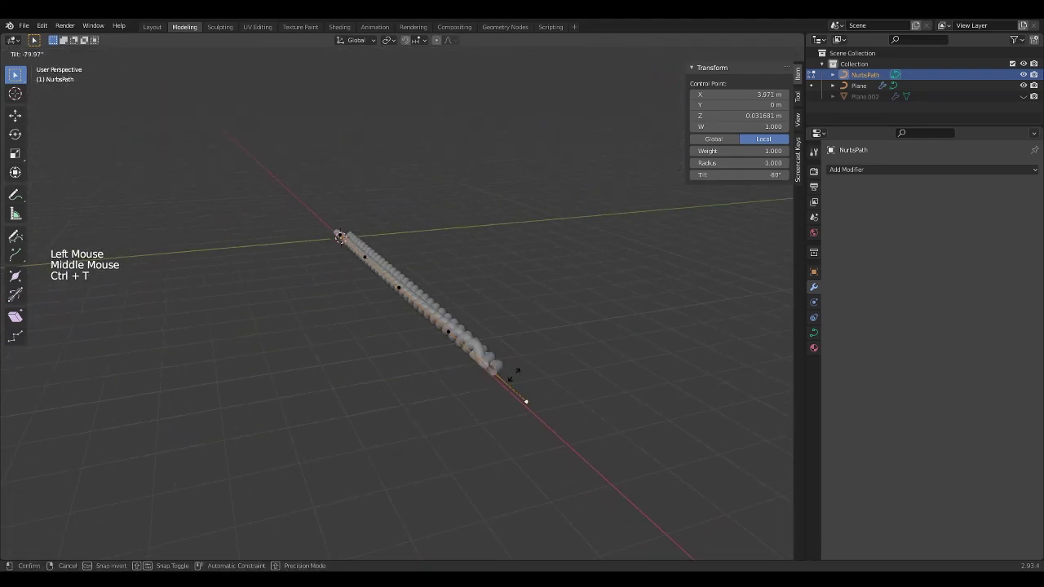
left_click(571, 326)
middle_click_drag(571, 326, 497, 216)
left_click(221, 307)
middle_click_drag(326, 269, 424, 291)
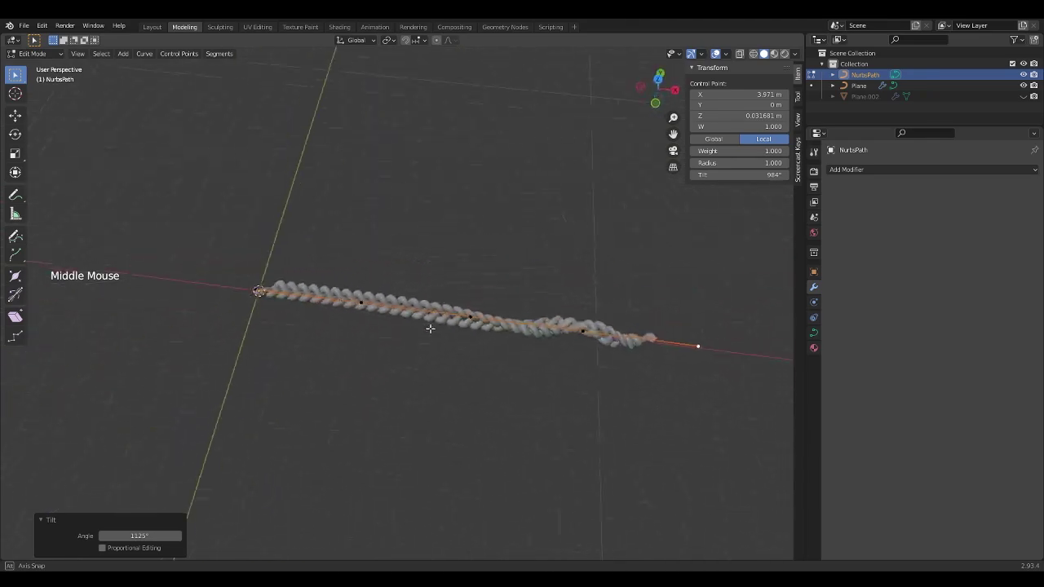
key("ctrl+z")
key("ctrl+z")
- Twist the middle of the braid by tilting the path's central control point
left_click(467, 314)
scroll(472, 302, "up", 1)
key("ctrl+t")
left_click(440, 358)
key("ctrl+t")
left_click(351, 402)
middle_click_drag(351, 402, 424, 342)
key("ctrl+t")
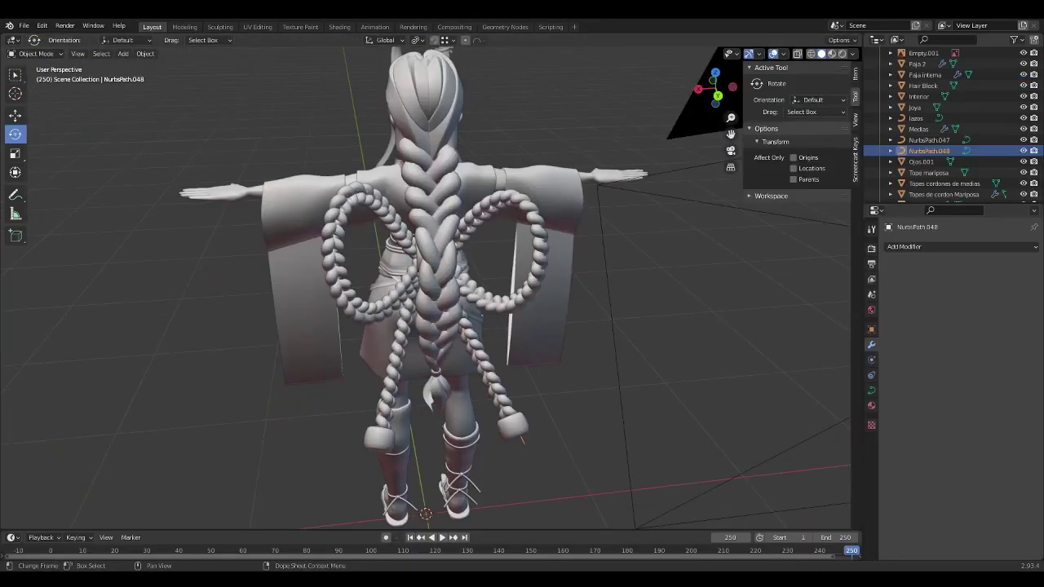
- Try moving the end control point of the character's hanging cord path out to the side, and undo the move
middle_click_drag(490, 244, 465, 232)
key("Tab")
left_click(548, 416)
key("g")
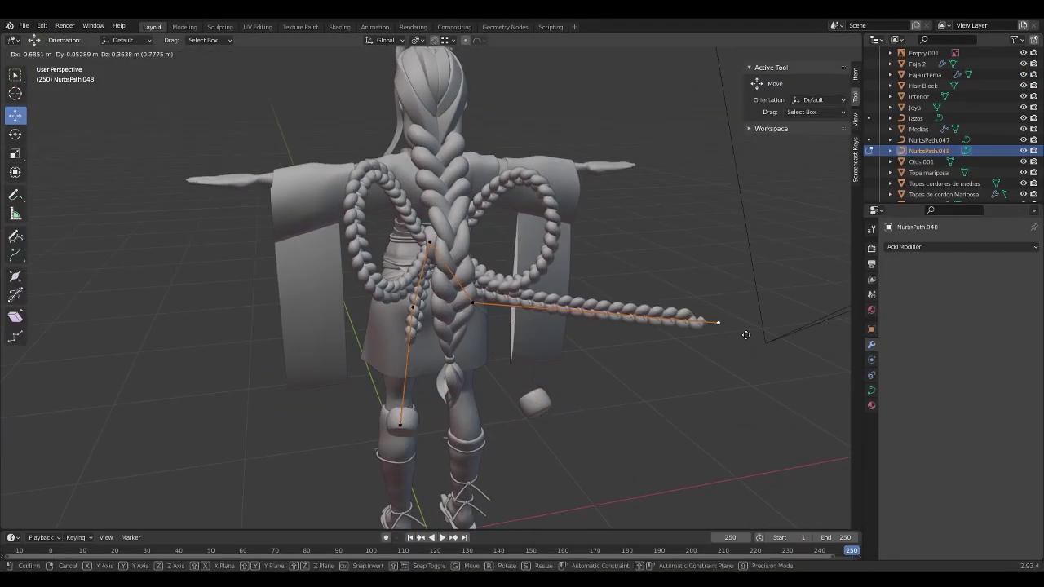
left_click(640, 320)
key("ctrl+z")
key("Tab")
- Edit NurbsPath.047 and enlarge the butterfly cord's left loop by moving its outer and lower control points outward
left_click(545, 195)
middle_click_drag(544, 196, 515, 189)
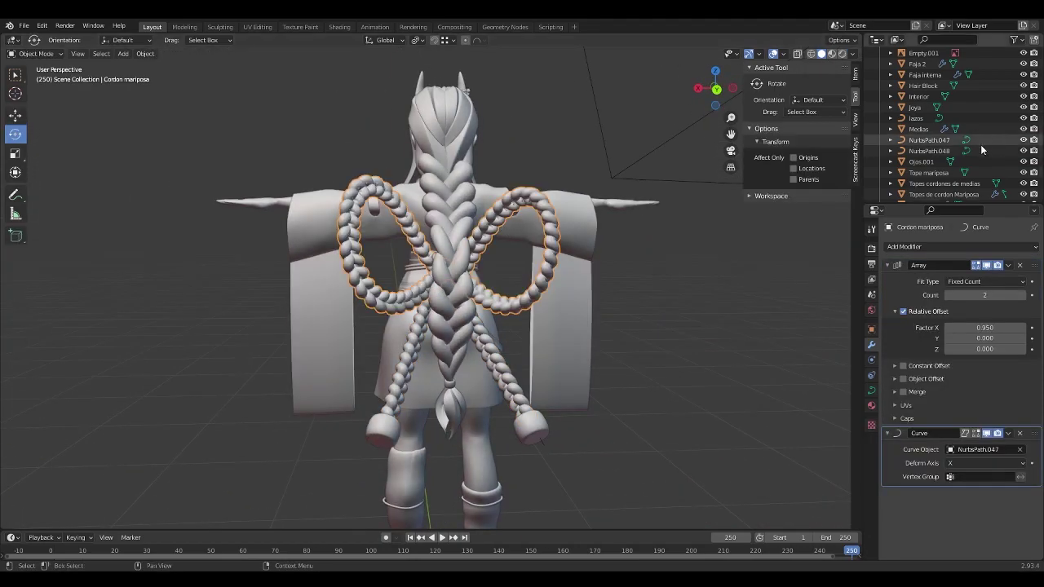
left_click(980, 142)
scroll(660, 212, "up", 3)
key("Tab")
left_click(321, 397)
key("g")
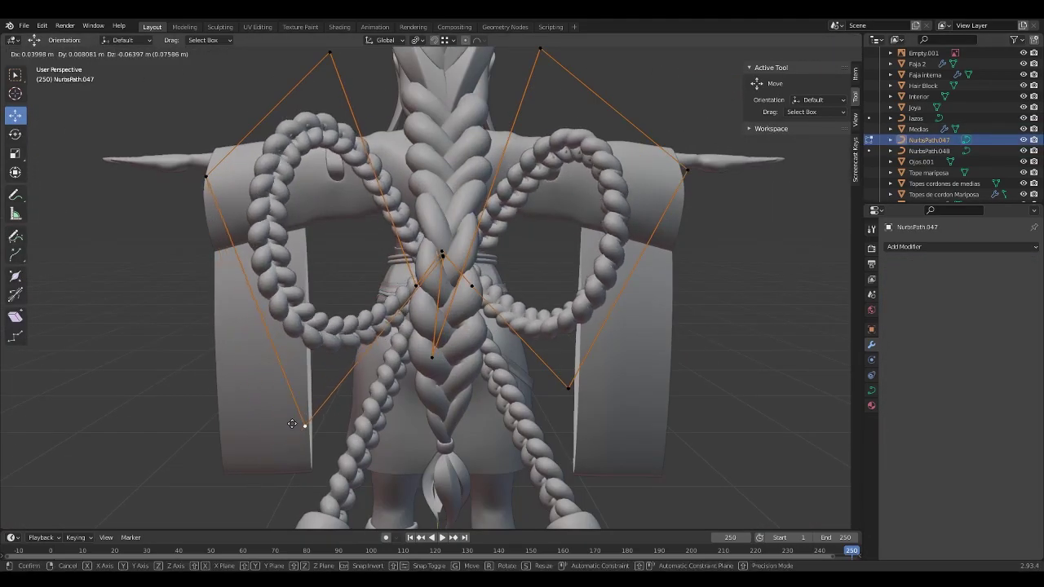
left_click(274, 375)
left_click(203, 167)
key("g")
left_click(152, 279)
- Reshape the butterfly cord's right loop and centre by moving path control points from several viewing angles
left_click(693, 176)
key("g")
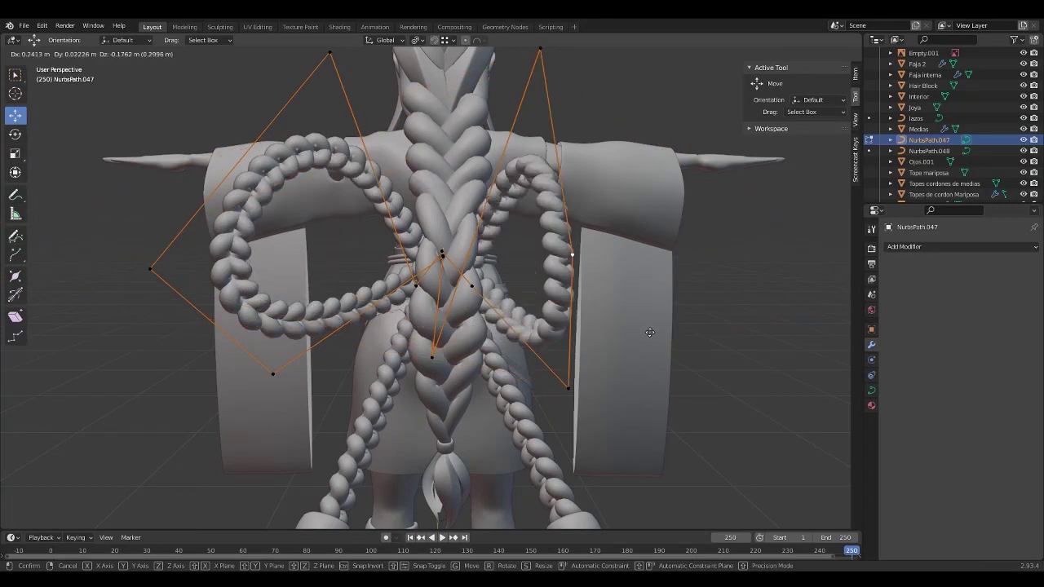
left_click(650, 331)
middle_click_drag(649, 332, 432, 338)
key("g")
left_click(144, 205)
middle_click_drag(144, 204, 400, 195)
left_click(435, 326)
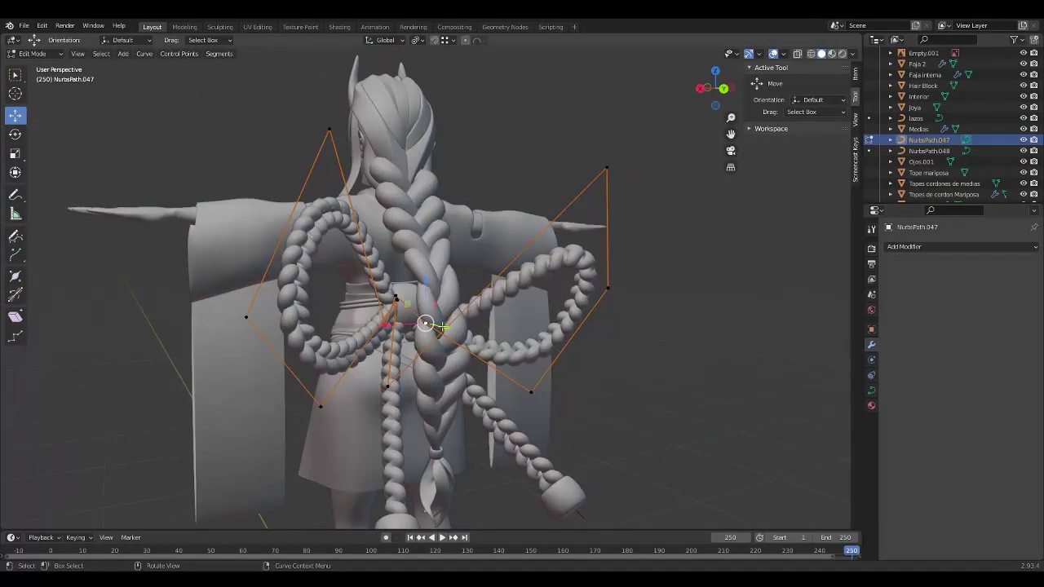
key("g")
left_click(490, 334)
middle_click_drag(489, 334, 432, 326)
- Turn on the Screencast Keys display
left_click(855, 159)
left_click(756, 67)
left_click(791, 67)
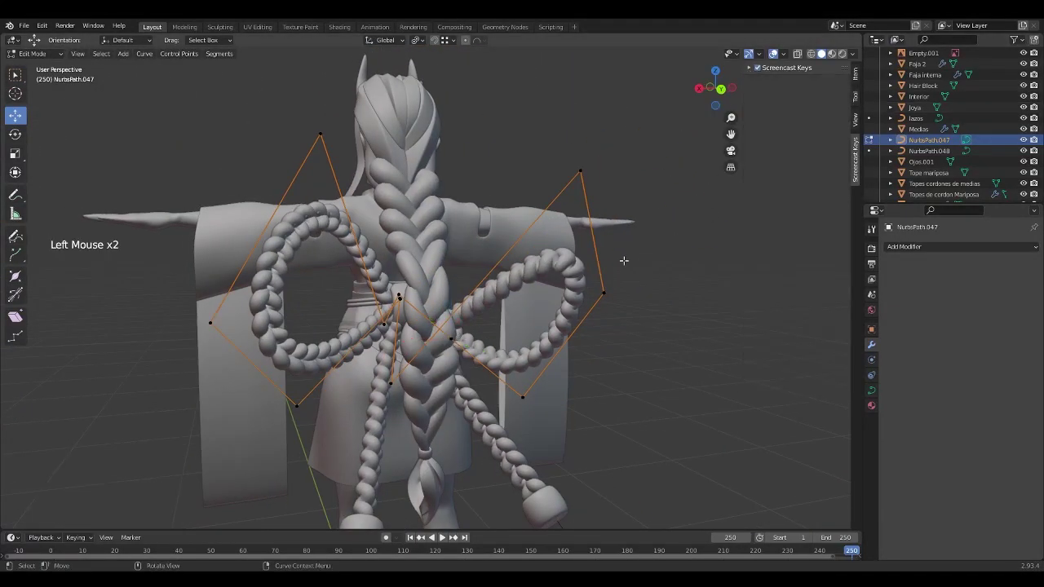
- Undo all the control point moves made to the butterfly cord's path
key("ctrl+z")
key("ctrl+z")
key("ctrl+z")
key("ctrl+z")
key("ctrl+z")
key("ctrl+z")
key("ctrl+z")
key("ctrl+z")
key("ctrl+z")
key("ctrl+z")
middle_click_drag(690, 283, 310, 310)
key("ctrl+z")
key("ctrl+z")
key("ctrl+z")
- Examine the character and its braided cords from the front and side, and save the file
left_click(619, 342)
middle_click_drag(424, 334, 519, 347)
scroll(519, 347, "up", 3)
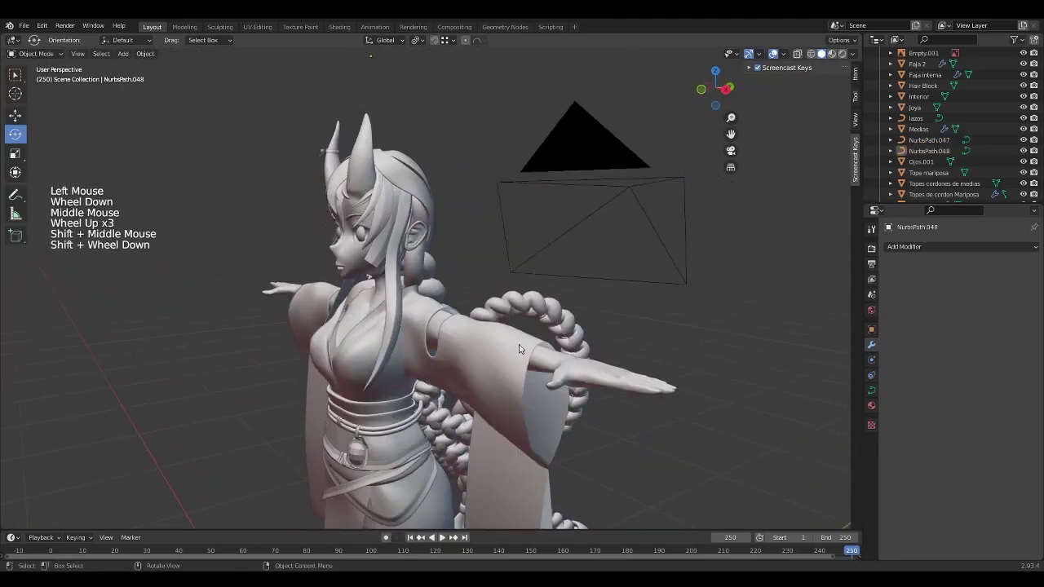
middle_click_drag(620, 326, 391, 261)
scroll(424, 237, "up", 2)
mouse_move(456, 228)
middle_mouse_down()
mouse_move(423, 210)
mouse_move(465, 216)
middle_mouse_up()
key("ctrl+s")
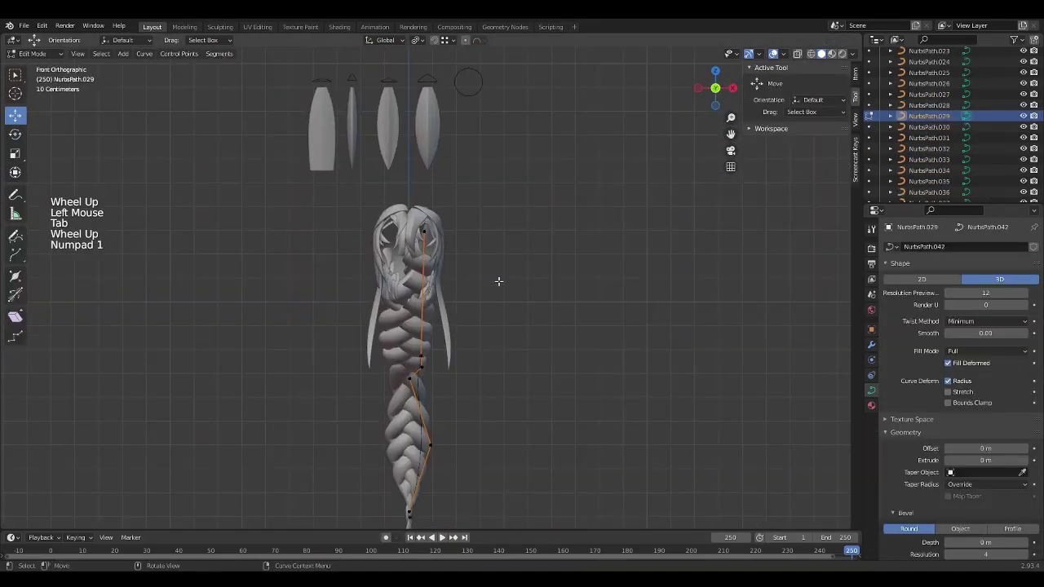
- Try moving the mid-braid control point of the hair braid's path sideways in back view, and undo the move
key("ctrl+KP_1")
left_click(440, 383)
key("g")
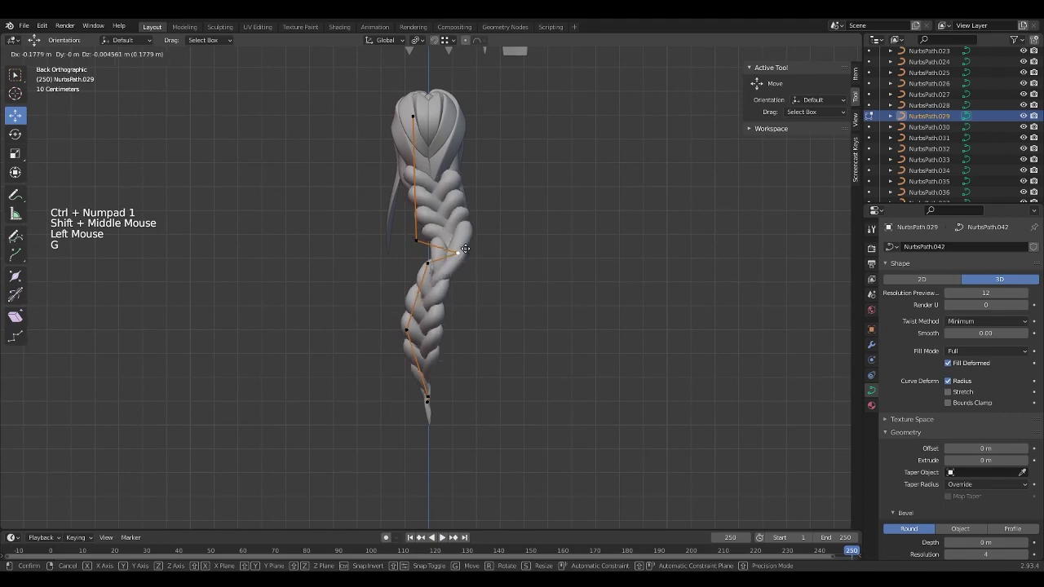
left_click(453, 408)
key("ctrl+z")
- Swing the hair braid to one side by moving the lower and middle control points of its path
left_click(458, 415)
left_click_drag(458, 415, 388, 377)
key("g")
left_click(263, 340)
left_click_drag(456, 353, 367, 204)
key("g")
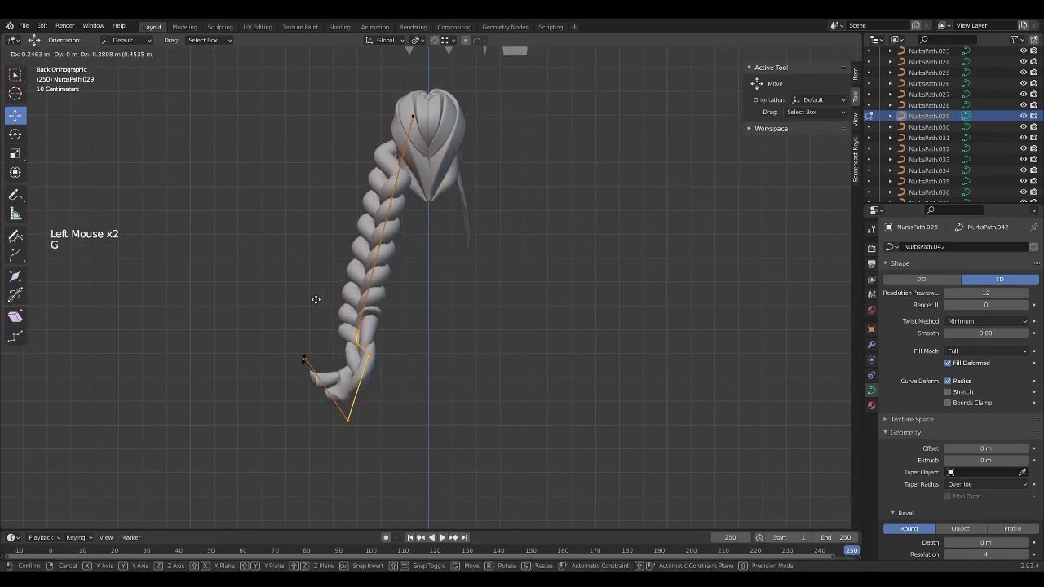
left_click(374, 307)
- Try moving the hair braid's upper control point in perspective view, and undo all the moves made to its path
middle_click_drag(374, 306, 455, 363)
middle_click_drag(456, 363, 402, 240, "shift")
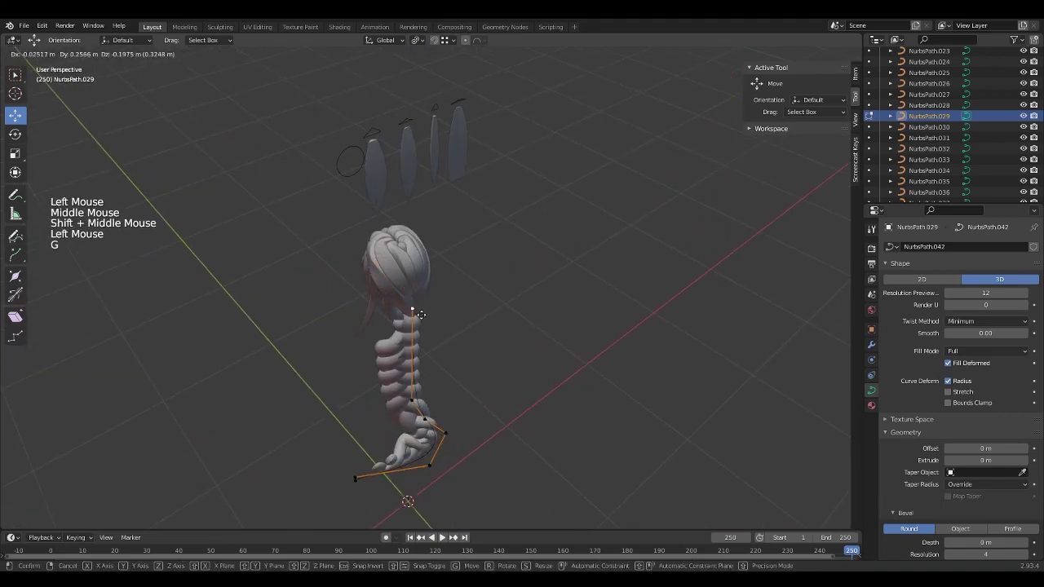
left_click(424, 383)
key("ctrl+z")
key("ctrl+z")
key("ctrl+z")
key("ctrl+z")
key("ctrl+z")
- Thin the upper part of the hair braid by scaling its path control point's radius, finishing with a factor of about 0.207
middle_click_drag(424, 383, 424, 245)
scroll(424, 244, "up", 2)
left_click(397, 219)
key("alt+s")
left_click(495, 233)
scroll(490, 236, "down", 1)
left_click(391, 214)
key("alt+s")
left_click(454, 288)
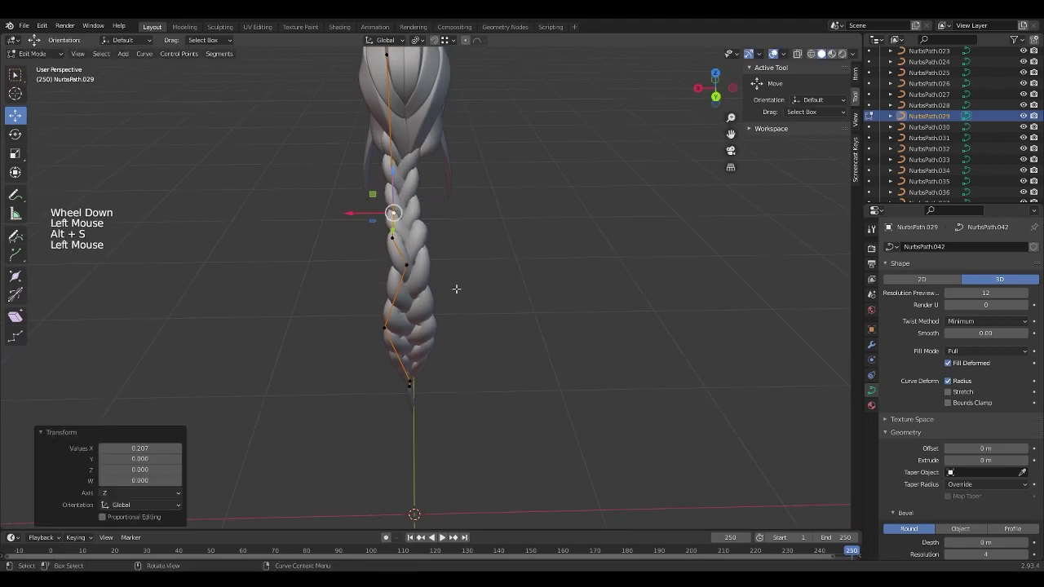
- Thin the lower section of the hair braid by scaling down the radius of its path's lower control point
left_click(400, 310)
middle_click_drag(454, 288, 430, 270)
key("alt+s")
left_click(498, 299)
- Reposition the upper and middle control points of the hair braid's path to refine its curve below the head
left_click(411, 132)
key("g")
left_click(408, 137)
left_click(414, 226)
key("g")
left_click(429, 221)
- Finish editing the path, select the braid's strand object in Object Mode, and inspect the reshaped braid
scroll(430, 236, "down", 1)
middle_click_drag(489, 280, 562, 282)
key("Tab")
left_click(444, 303)
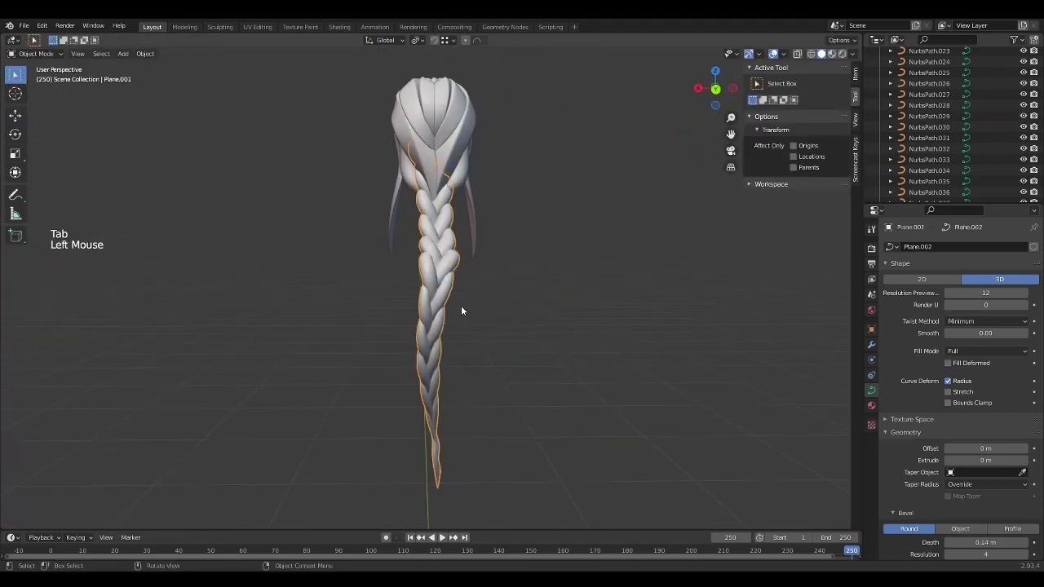
middle_click_drag(461, 305, 571, 302)
scroll(539, 295, "down", 1)
scroll(539, 296, "up", 2)
scroll(539, 295, "down", 1)
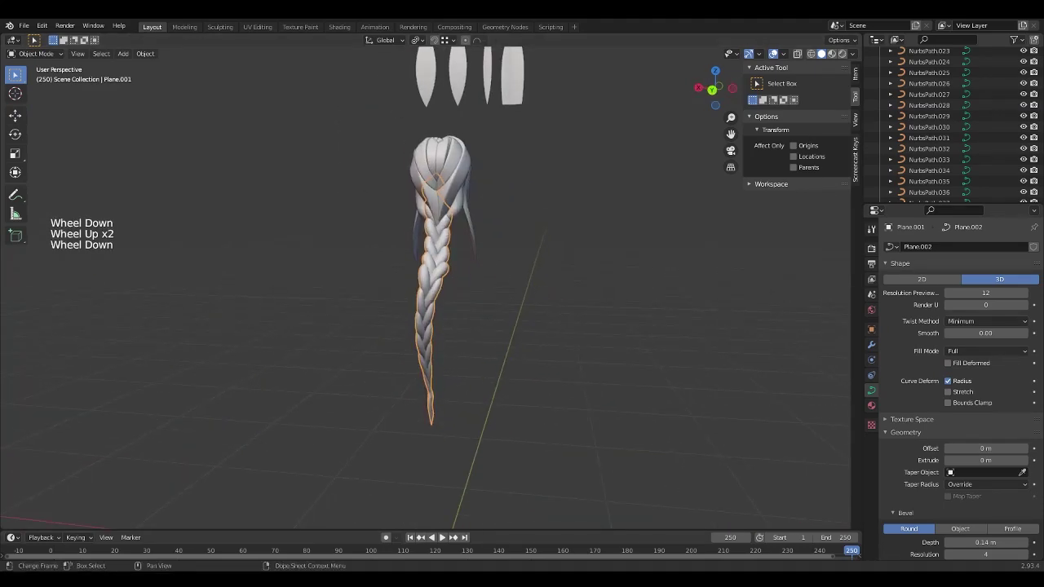